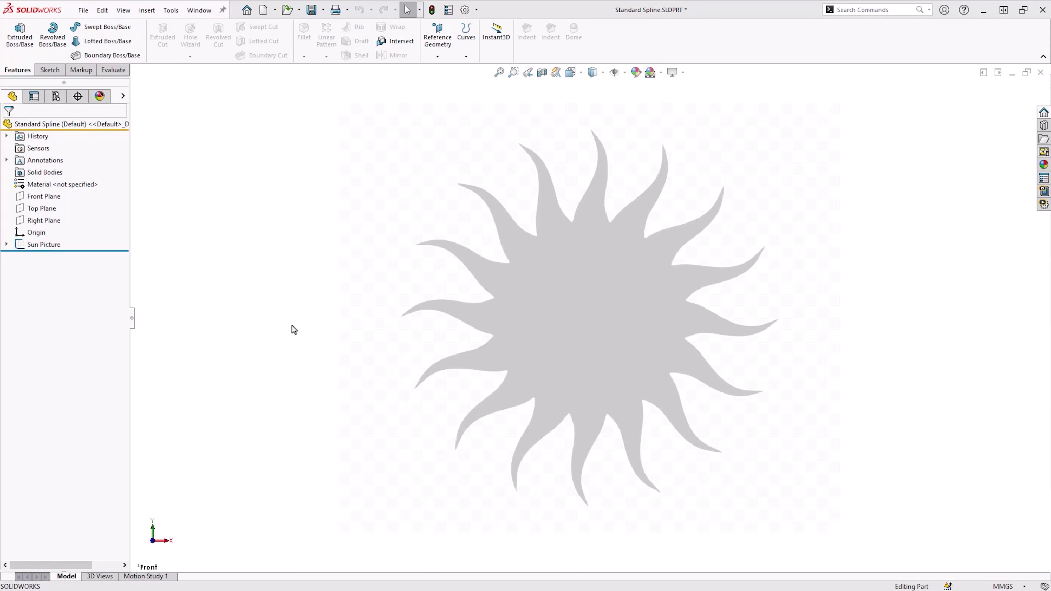
Step: Start a sketch on the Front Plane and draw a vertical centerline from the sun's top to bottom
right_click(46, 198)
click(60, 179)
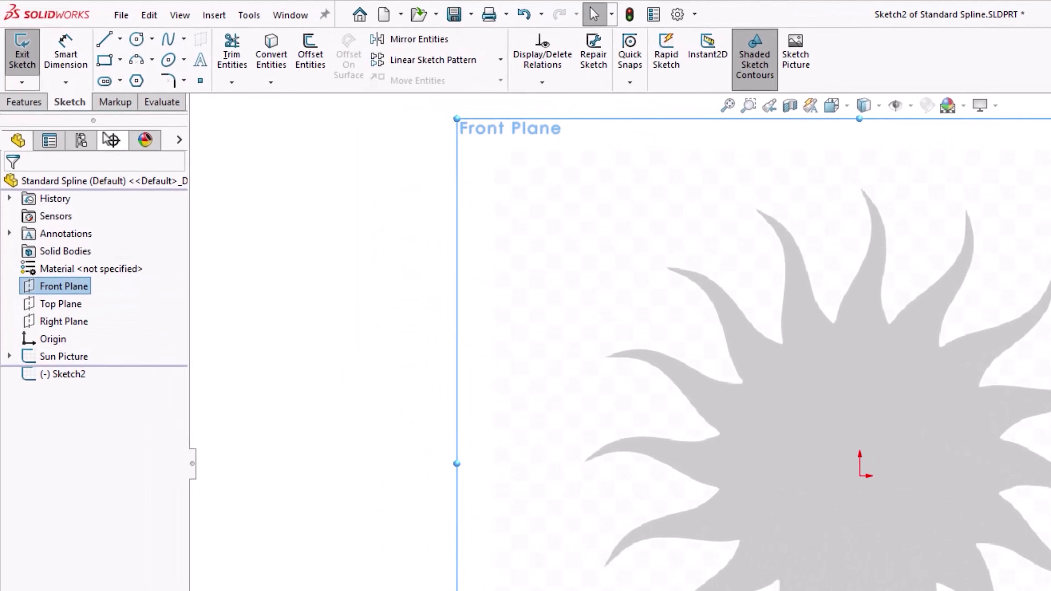
click(125, 40)
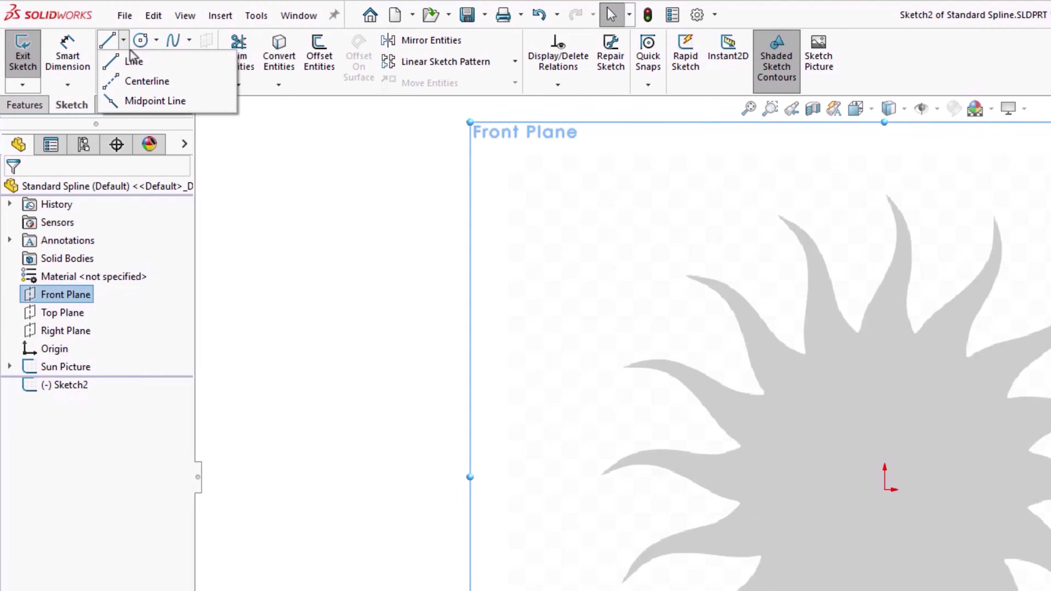
click(143, 80)
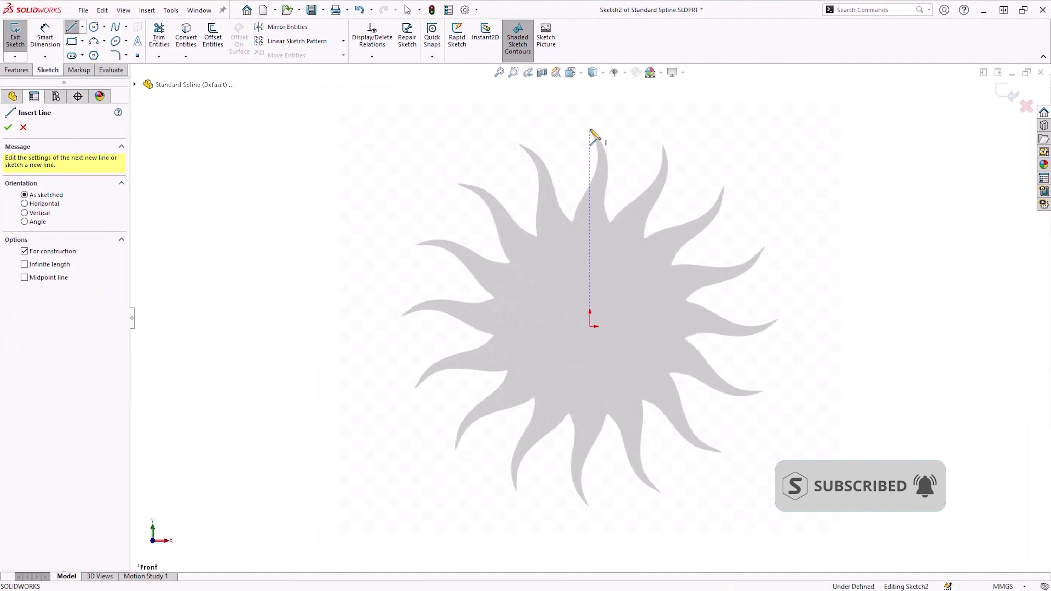
click(591, 130)
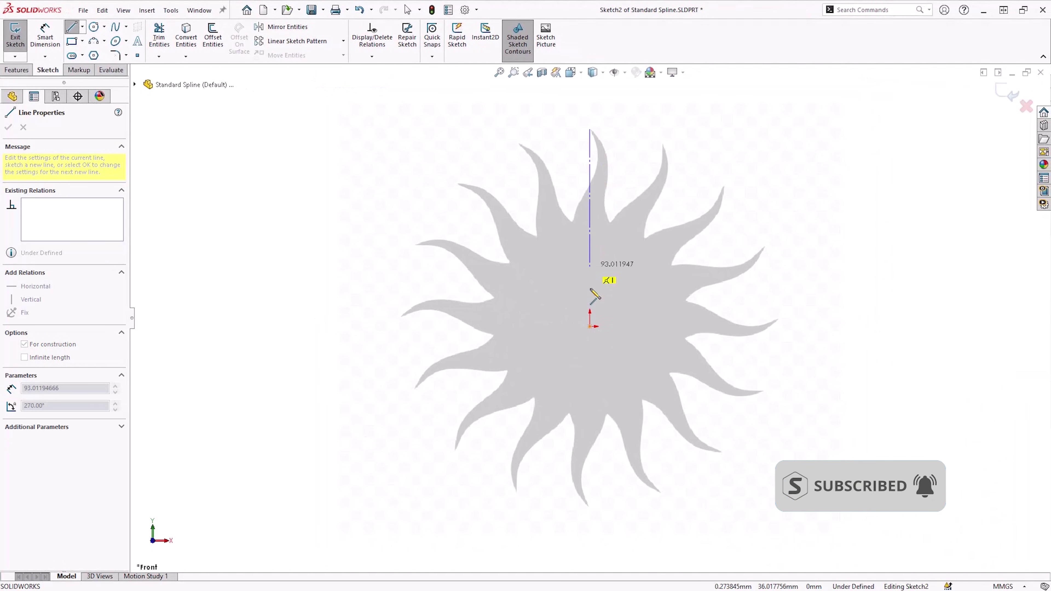
click(590, 508)
key(Escape)
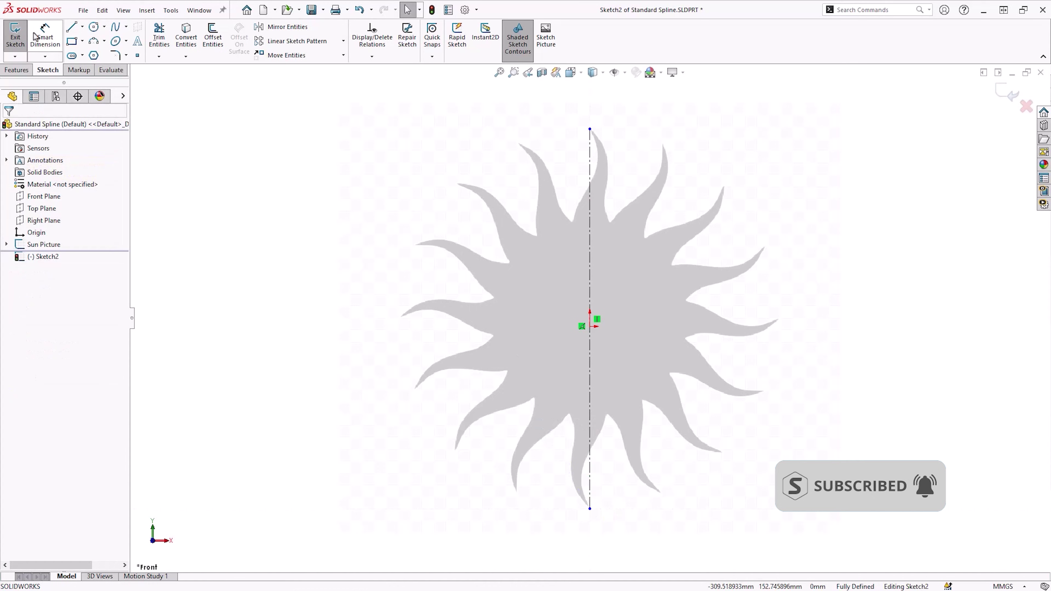
Step: Dimension the centerline to 250 and make its midpoint coincident with the origin
click(592, 275)
key(d)
click(645, 317)
key(Escape)
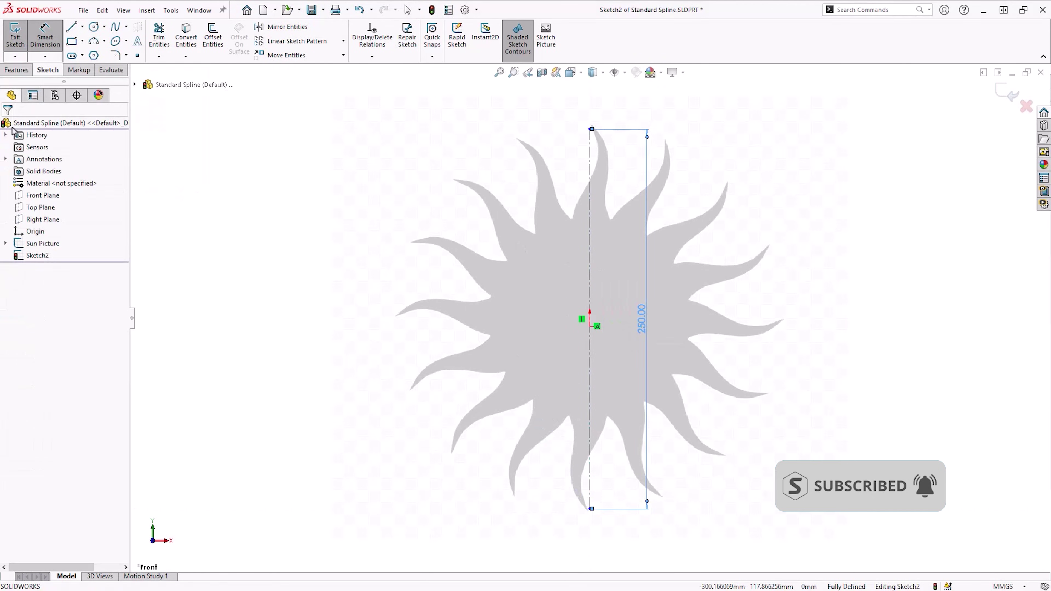
key(Escape)
right_click(602, 235)
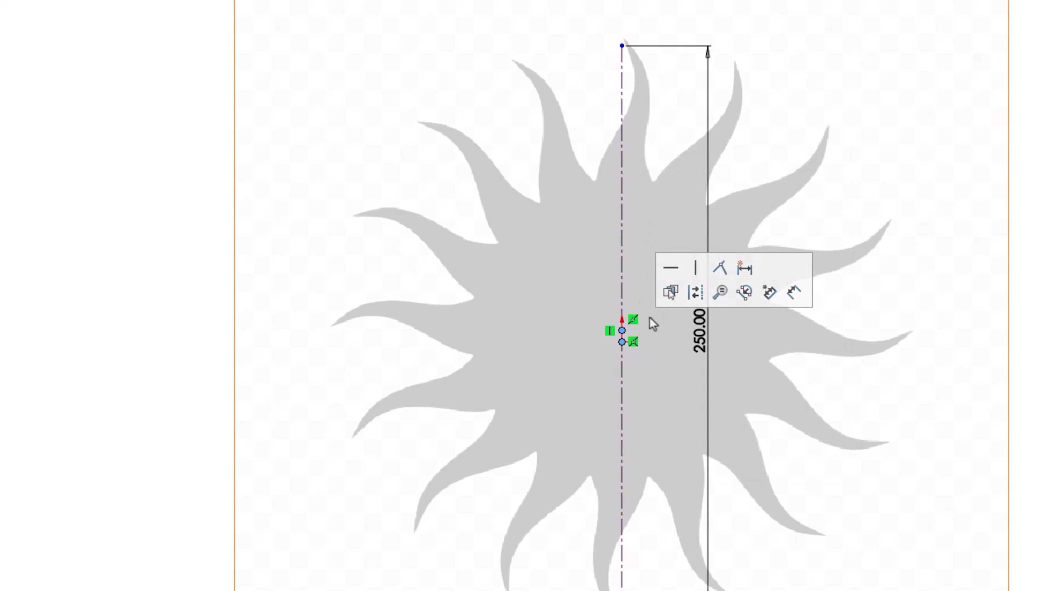
click(716, 275)
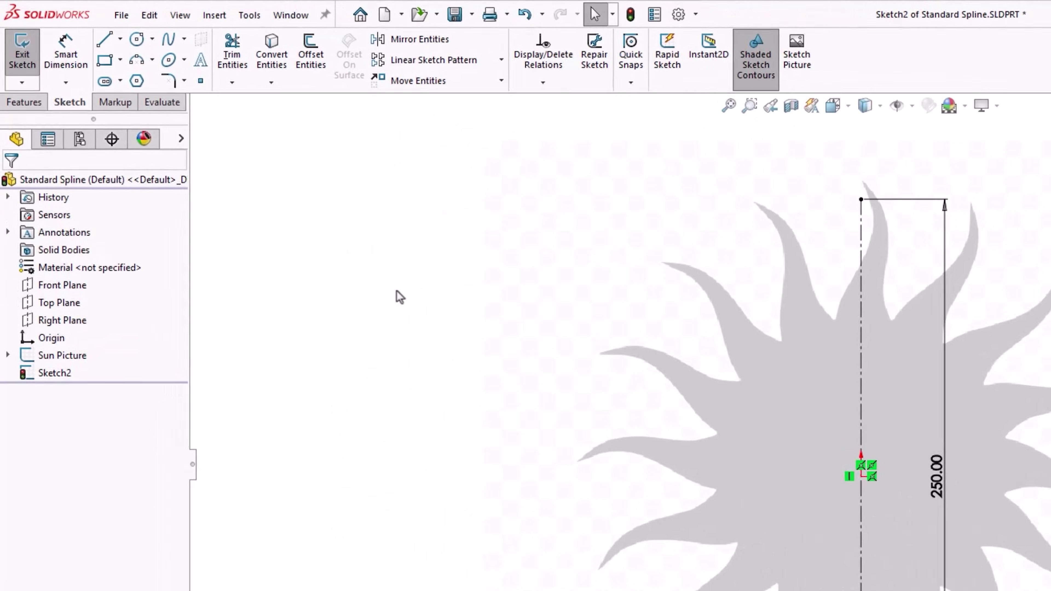
Step: Start a spline at the centerline's bottom end and trace the bottom and lower-left petals
click(189, 39)
click(204, 62)
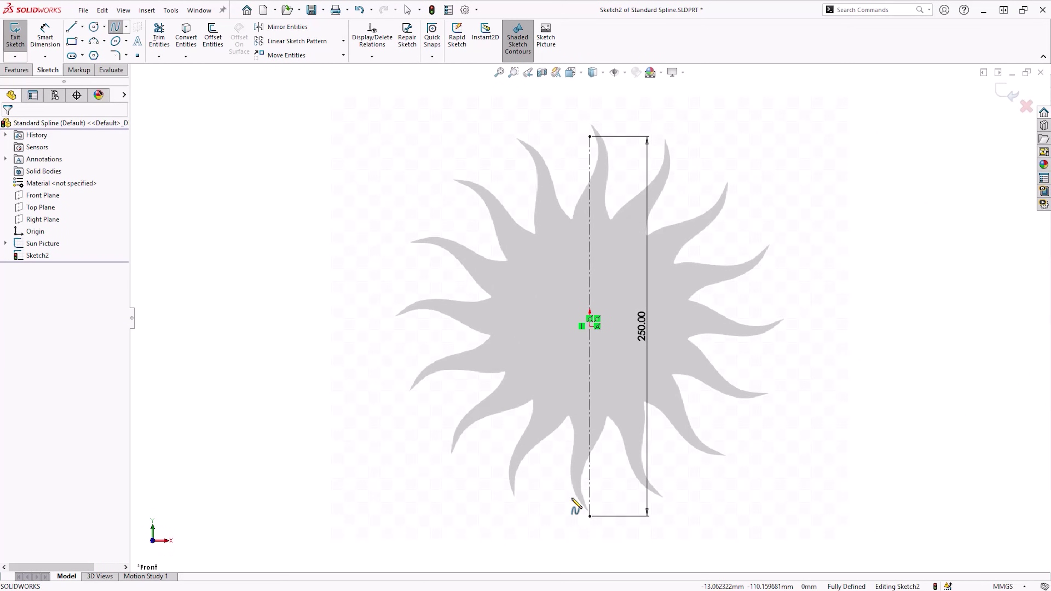
click(591, 517)
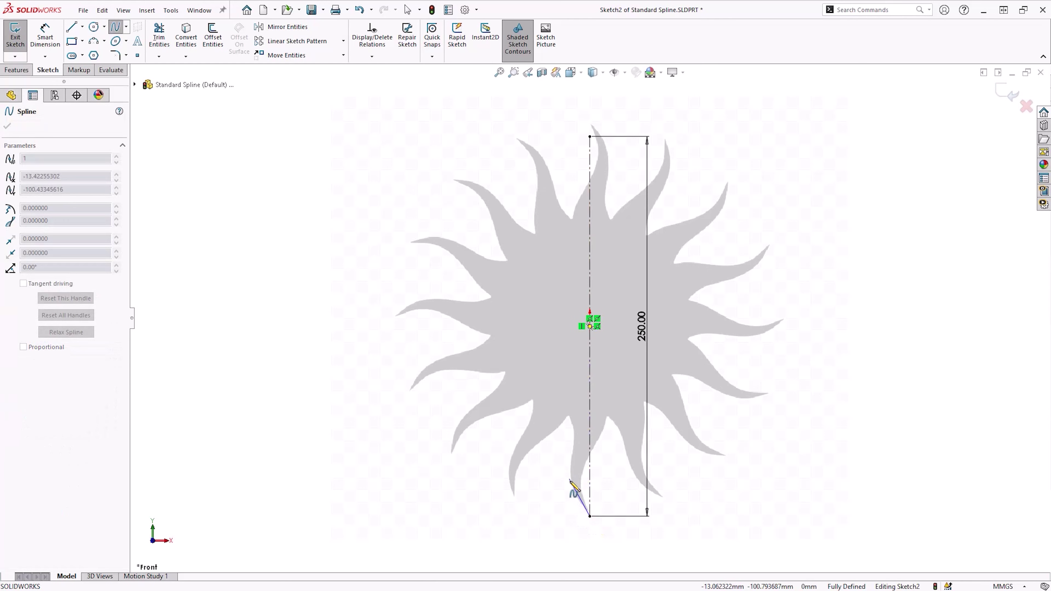
click(571, 468)
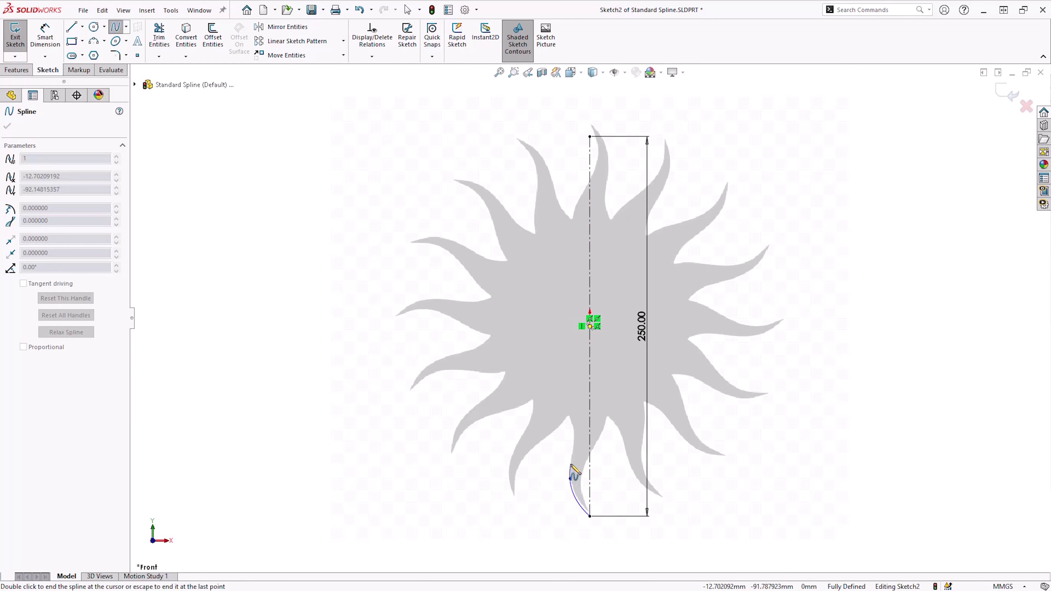
click(574, 447)
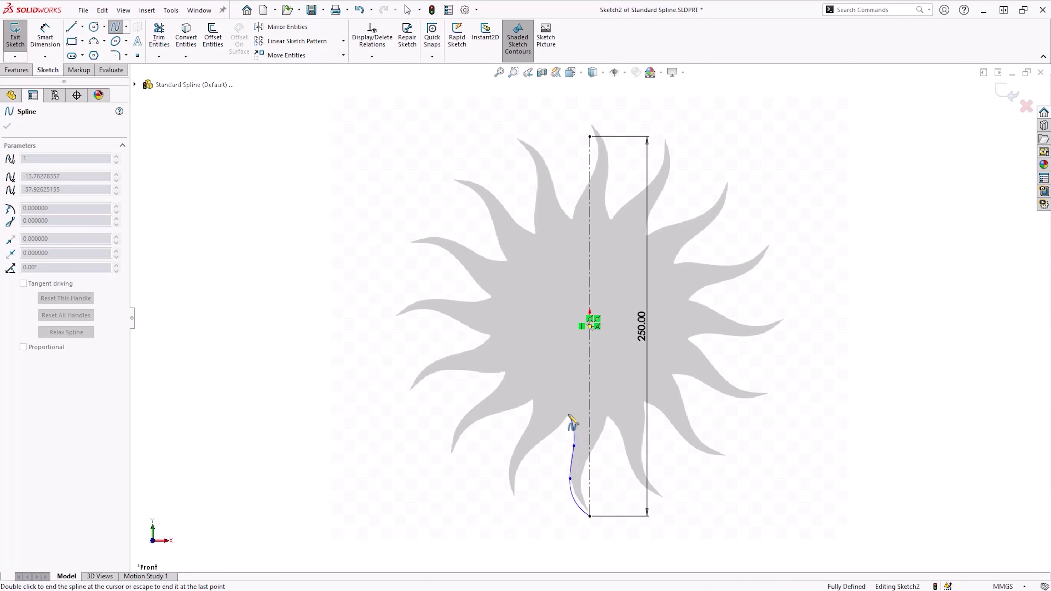
click(569, 415)
click(547, 433)
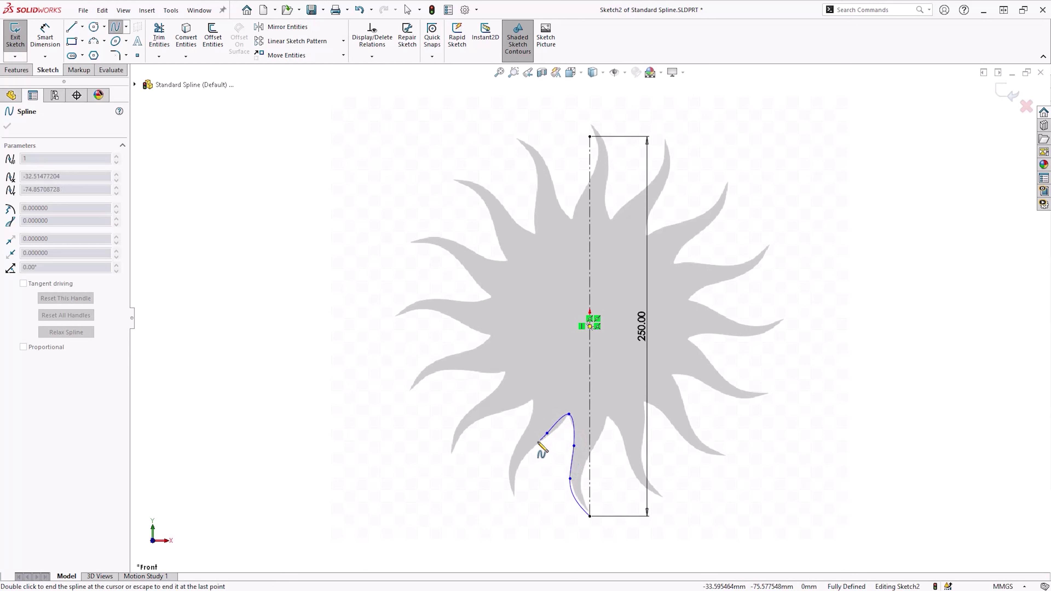
click(518, 464)
click(515, 492)
click(509, 444)
click(524, 429)
click(534, 398)
click(503, 409)
click(468, 427)
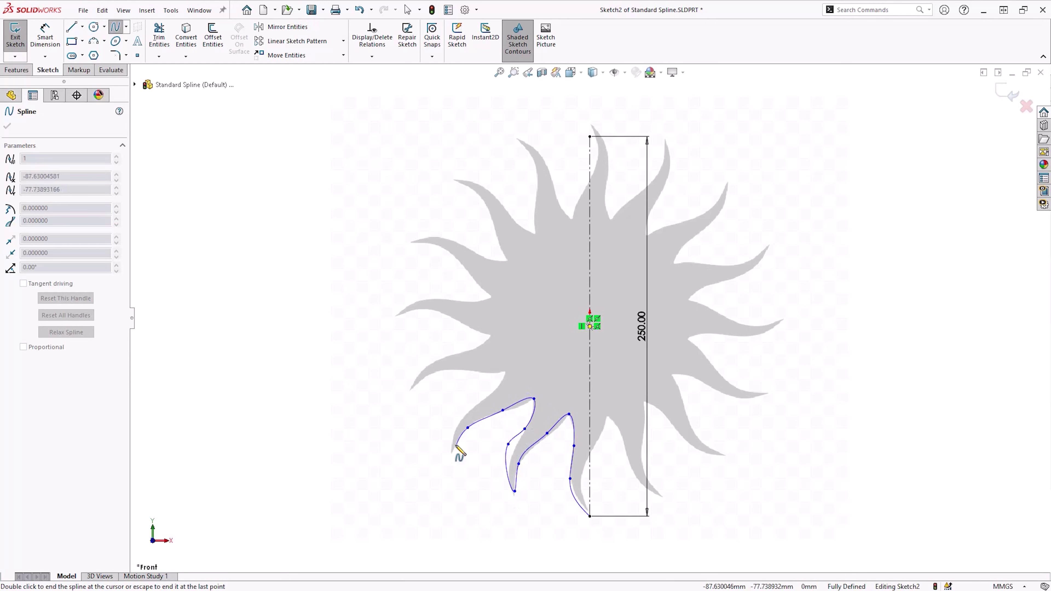
click(450, 458)
Step: Continue the spline around the left-side and upper-left petals
click(451, 425)
click(478, 404)
click(505, 372)
click(470, 369)
click(410, 392)
click(425, 363)
click(491, 337)
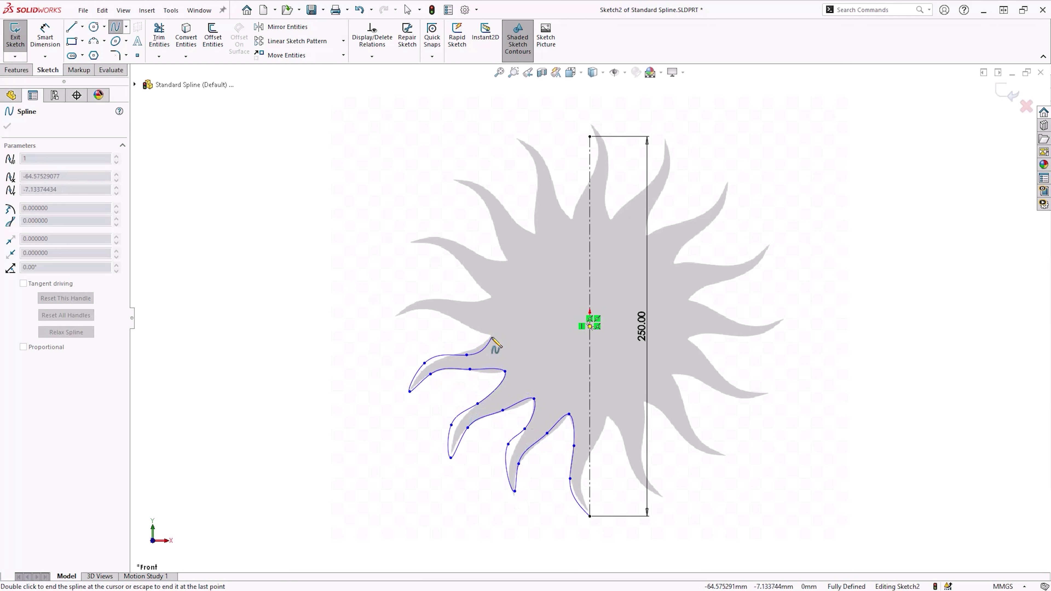
click(432, 309)
click(388, 317)
click(410, 298)
click(449, 297)
click(493, 297)
click(468, 272)
click(434, 244)
click(406, 245)
click(429, 233)
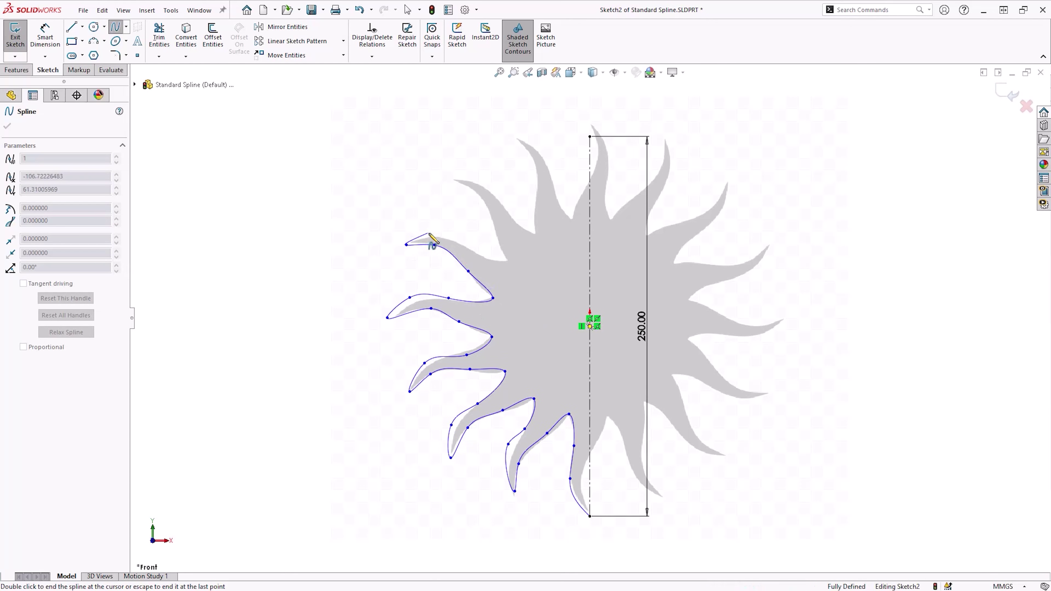
Step: Trace the petals near the top and end the spline at the centerline's top end
click(485, 204)
click(454, 179)
click(495, 192)
click(523, 229)
click(545, 243)
click(539, 181)
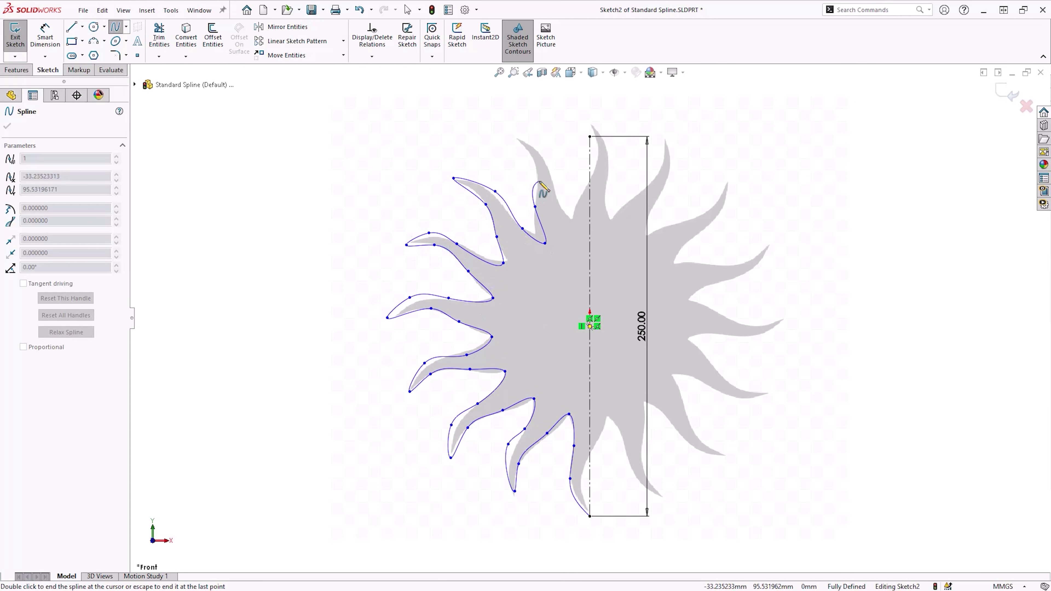
click(518, 140)
click(561, 168)
click(565, 207)
click(572, 217)
click(582, 182)
double_click(601, 141)
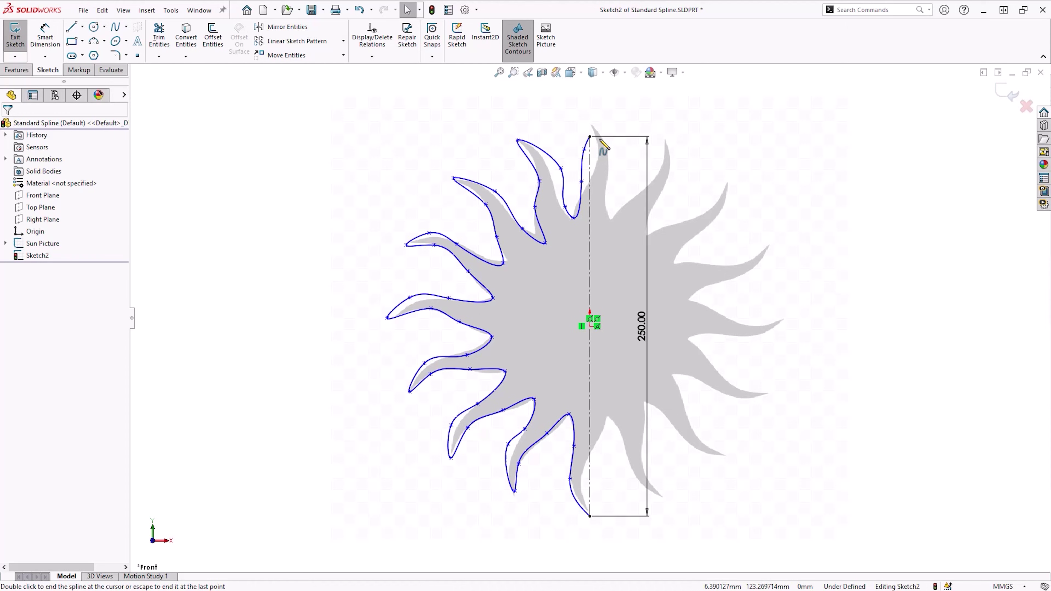
scroll(587, 516, up, 2)
scroll(586, 516, down, 6)
Step: Make the spline's bottom-end tangent vertical
click(579, 411)
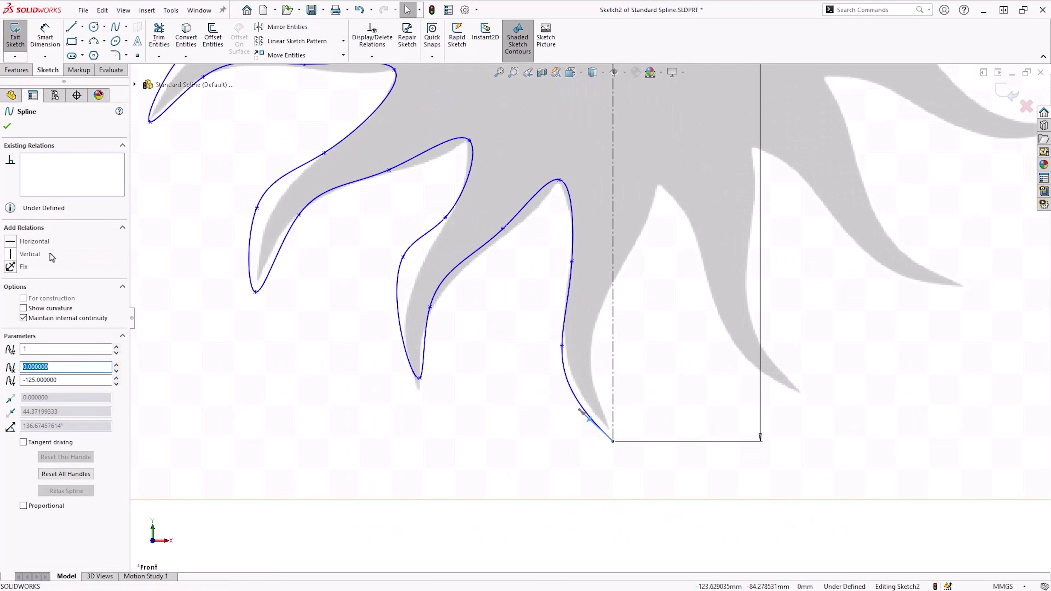
click(37, 254)
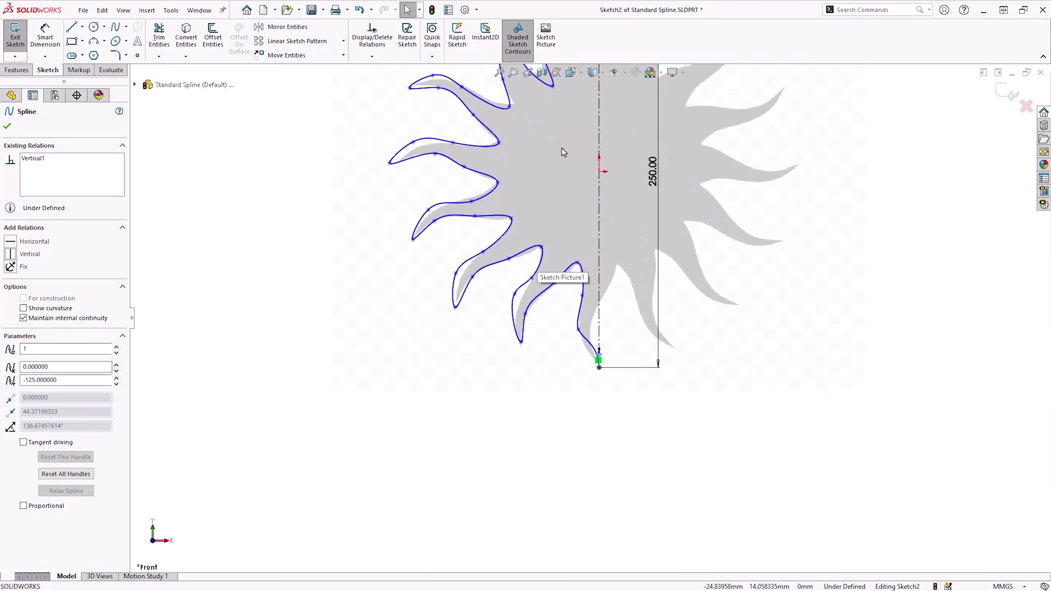
scroll(583, 108, up, 2)
scroll(589, 173, down, 6)
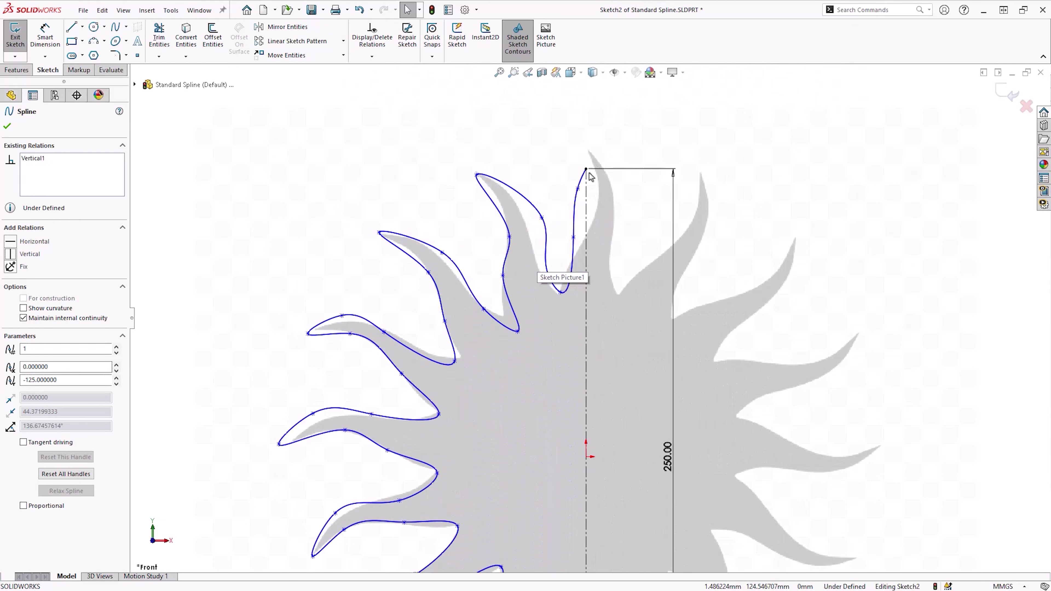
Step: Make the spline's top-end tangent vertical and close the Spline PropertyManager
click(587, 170)
scroll(592, 207, down, 8)
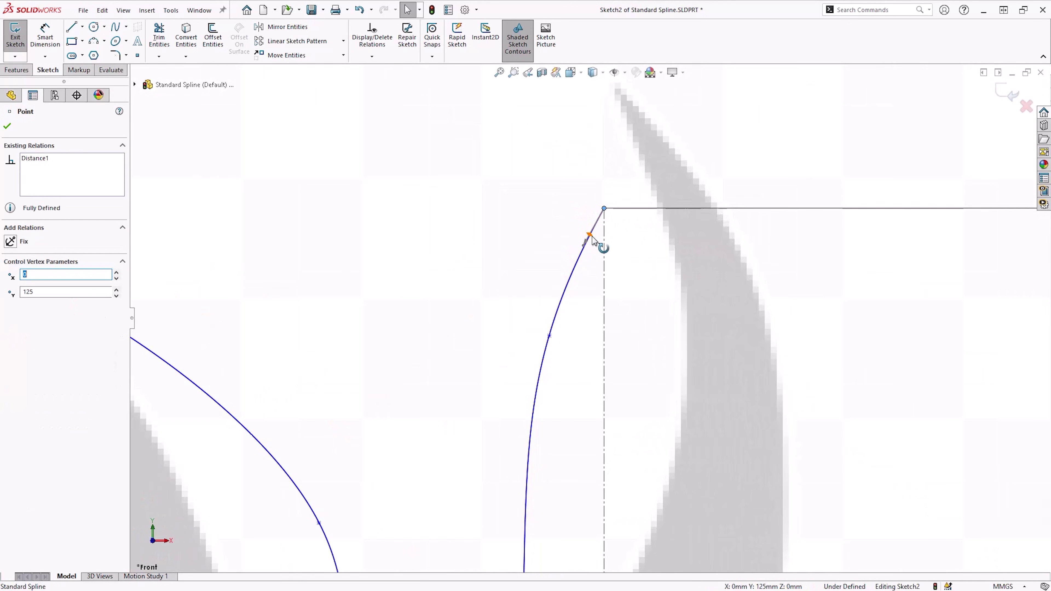
click(591, 237)
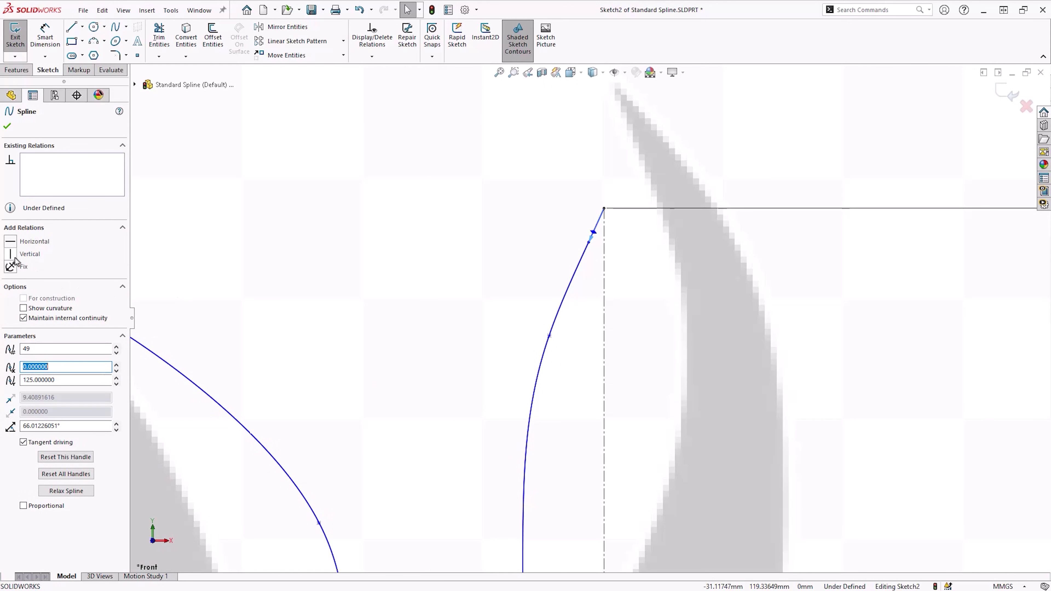
click(14, 259)
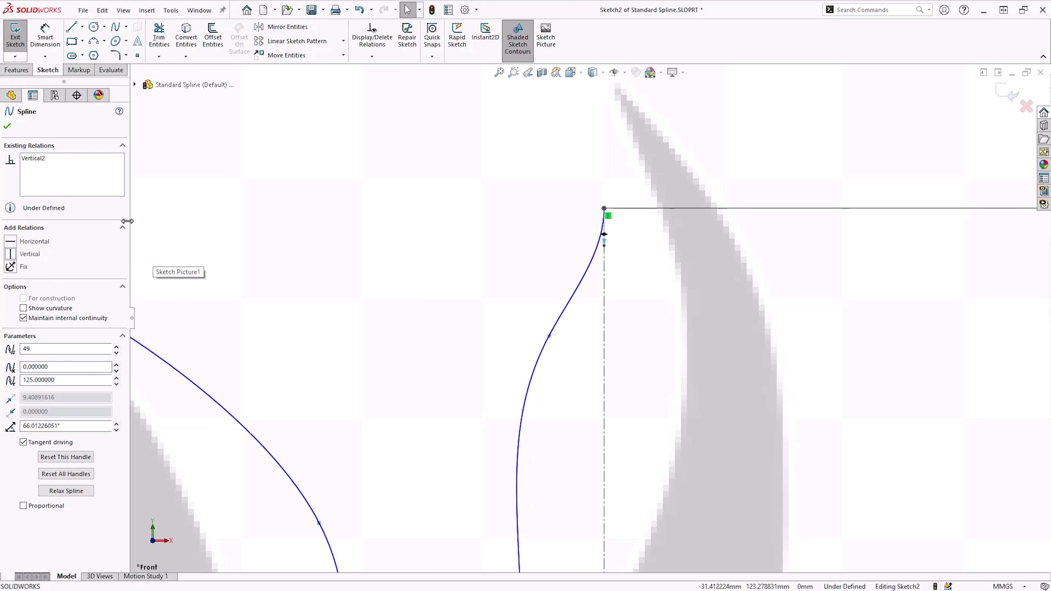
click(8, 127)
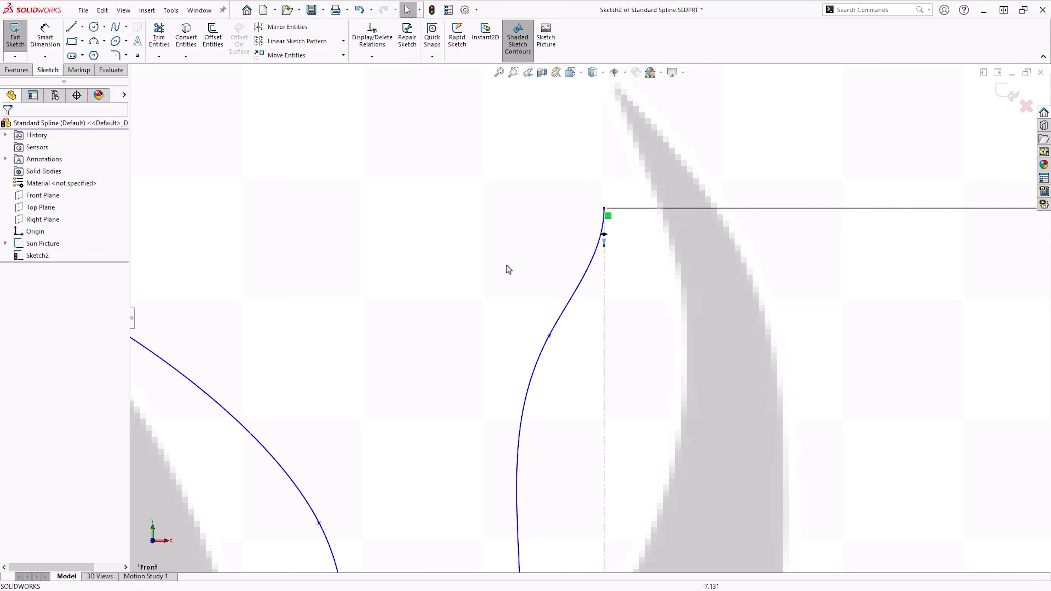
scroll(532, 279, up, 3)
scroll(551, 329, up, 2)
scroll(551, 330, up, 3)
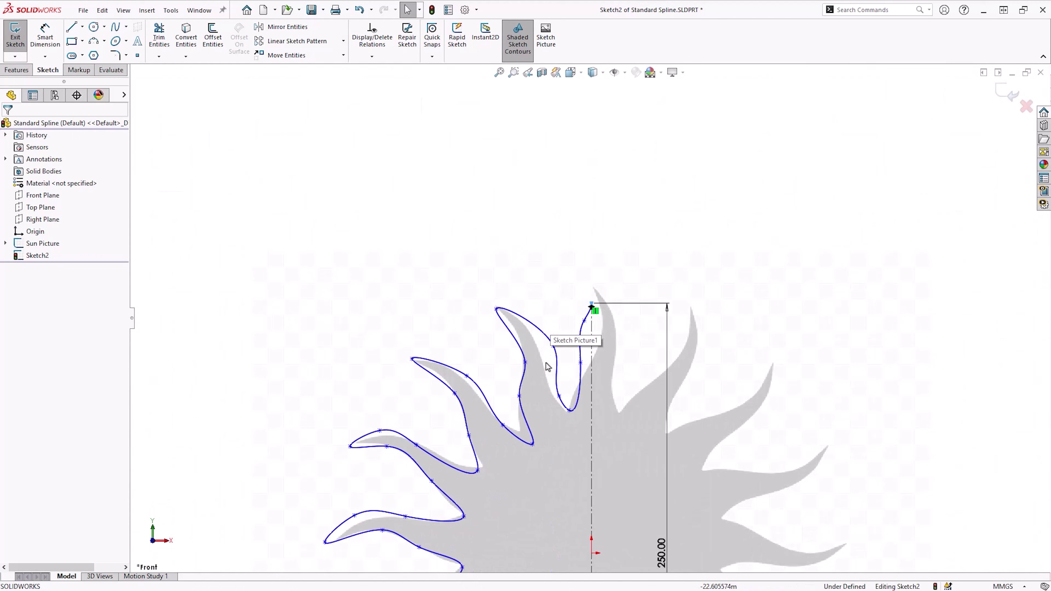
scroll(574, 411, up, 1)
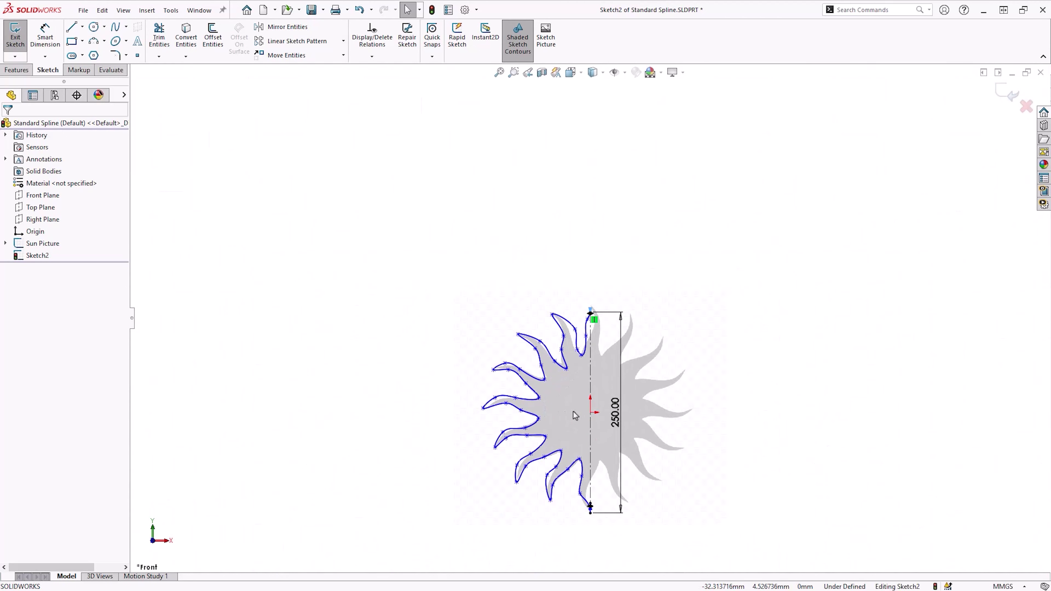
scroll(576, 414, down, 3)
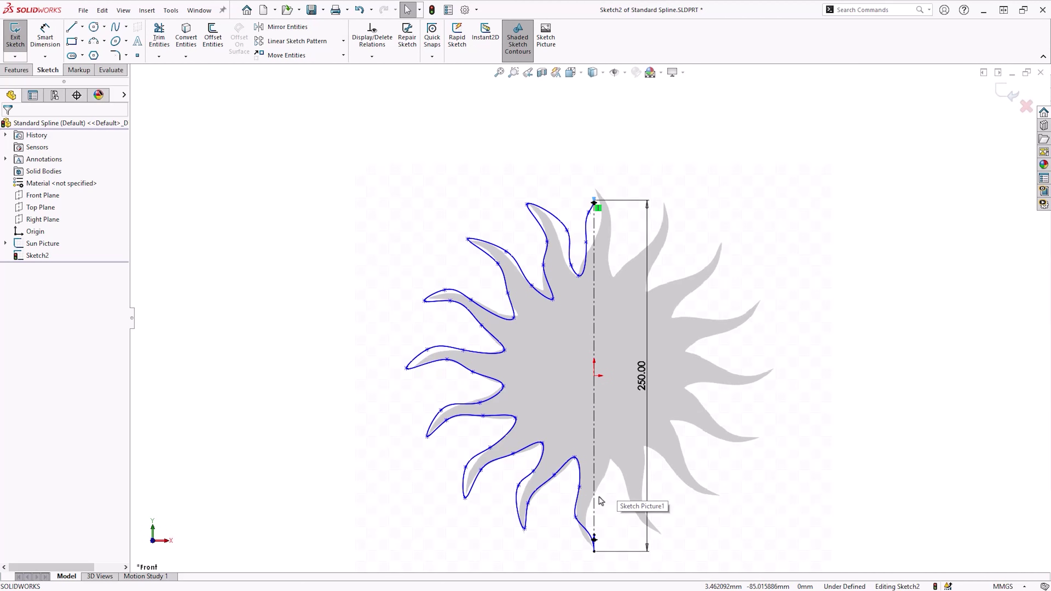
scroll(599, 500, down, 1)
scroll(605, 485, down, 1)
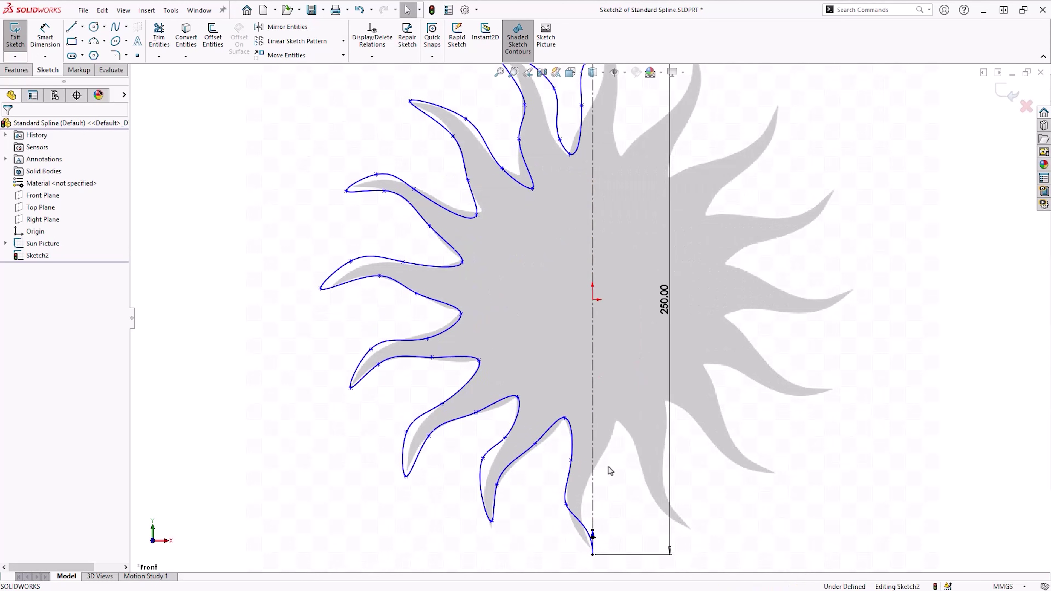
scroll(605, 453, up, 1)
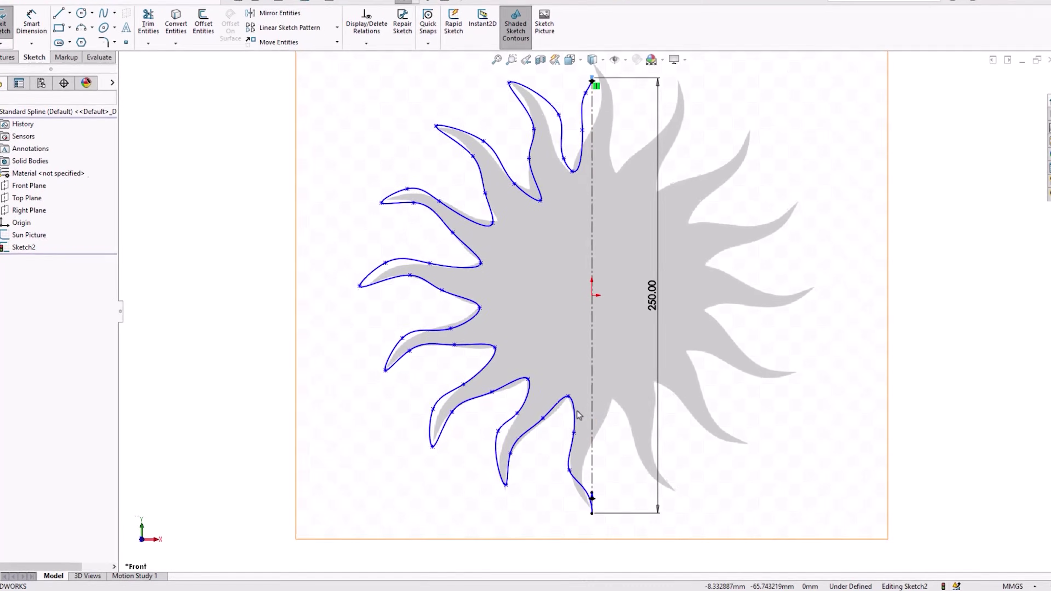
Step: Turn on the spline's control polygon and its curvature combs
right_click(578, 415)
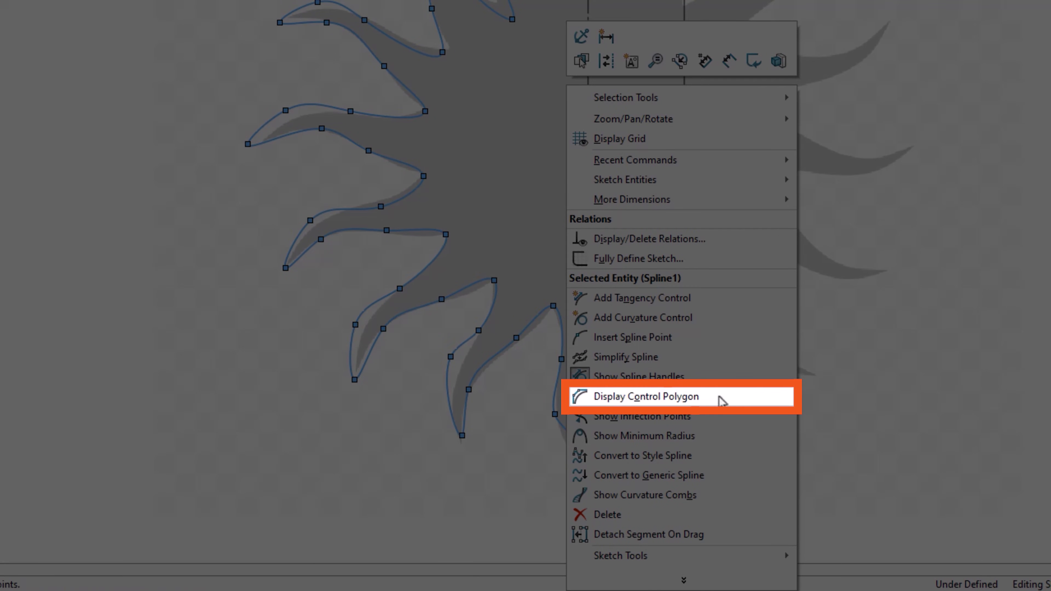
click(725, 402)
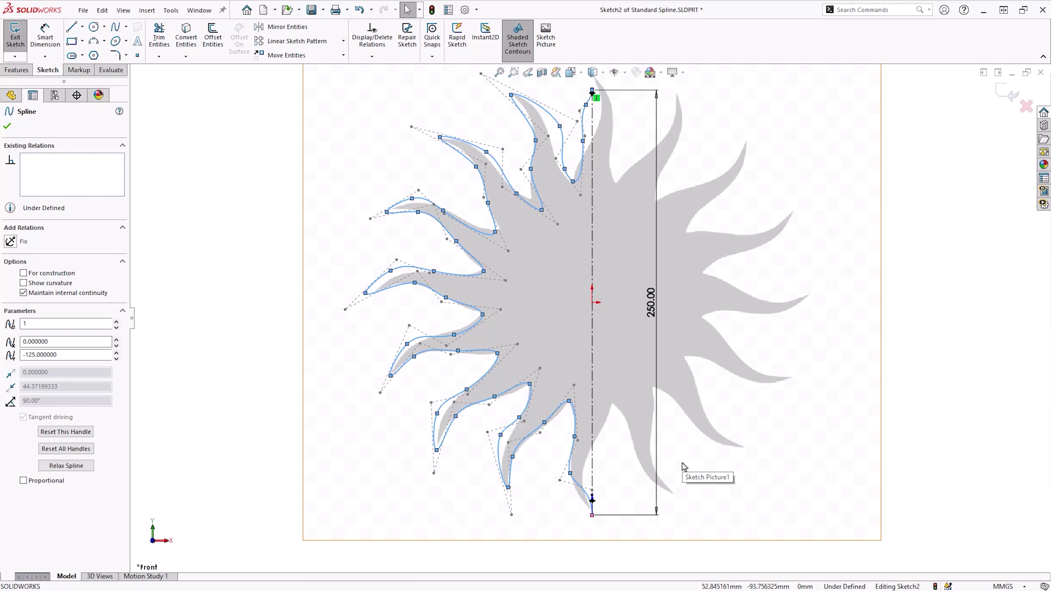
right_click(575, 419)
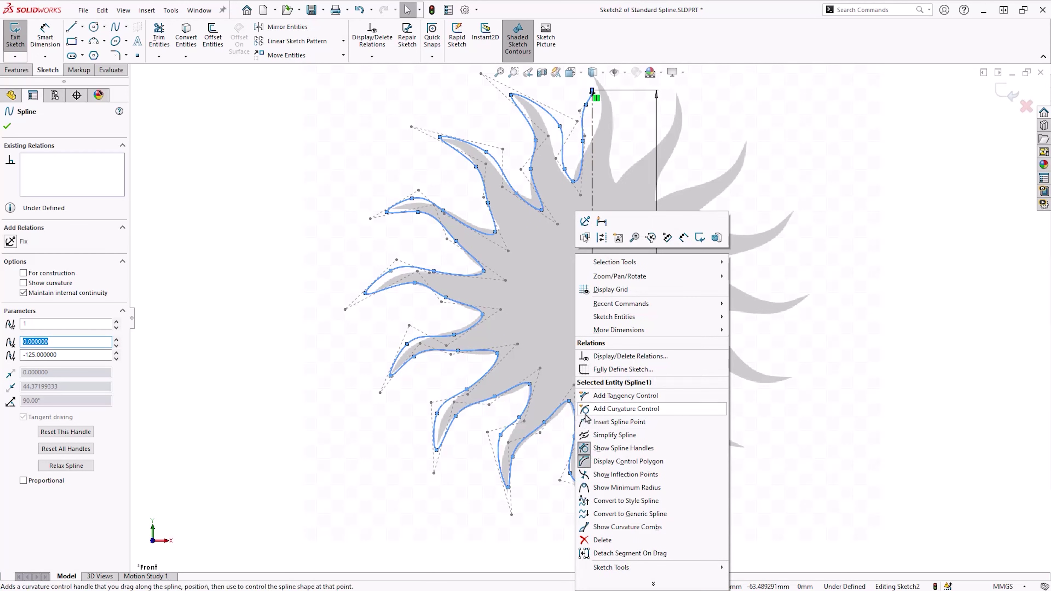
click(694, 530)
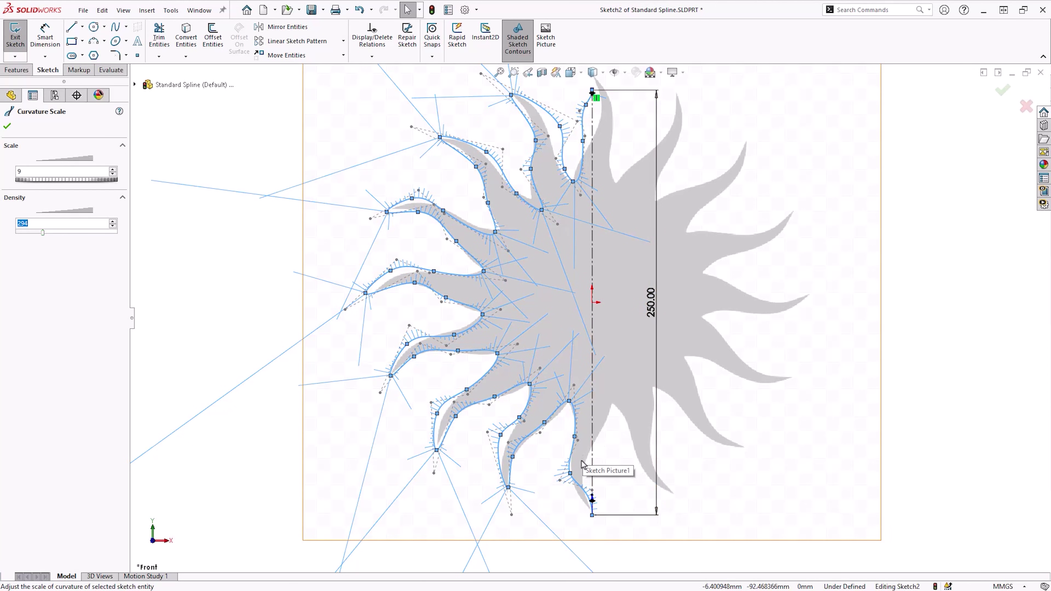
scroll(582, 467, down, 4)
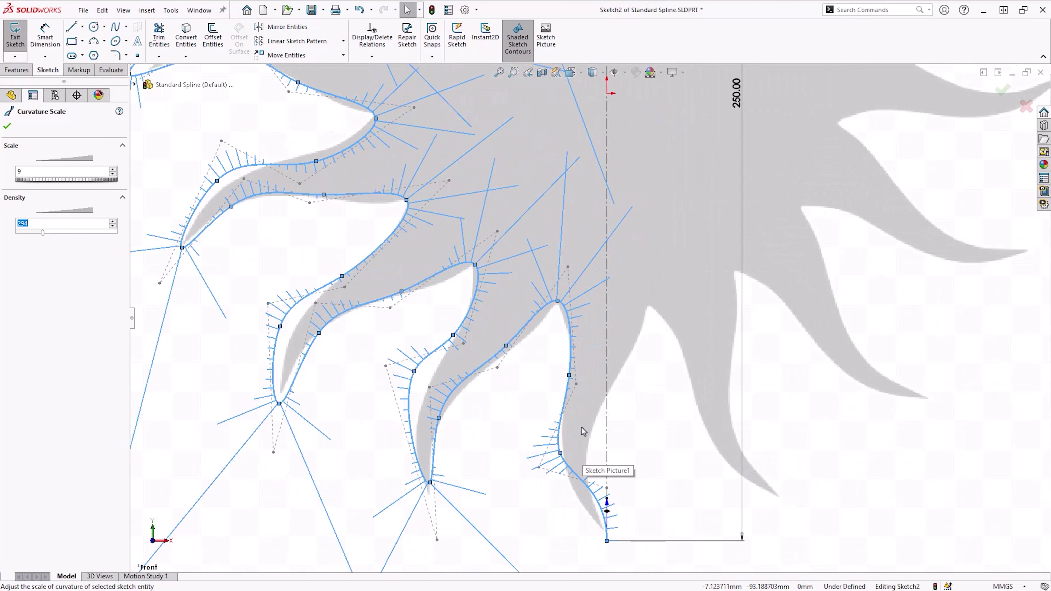
scroll(581, 431, down, 2)
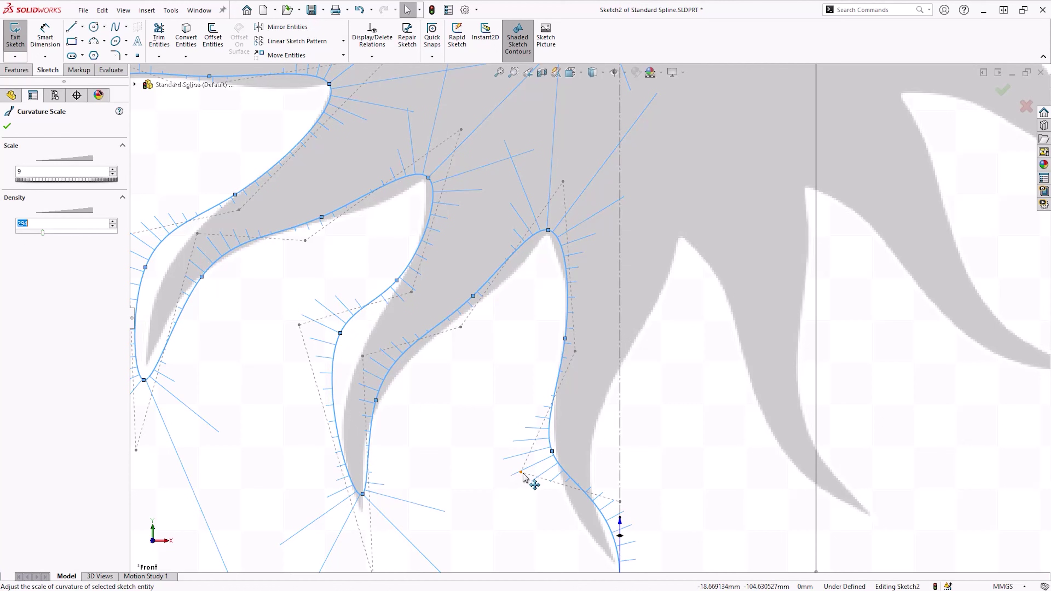
Step: Drag control-polygon vertices on the lower rays to refit them to the sun picture
drag(523, 478, 531, 499)
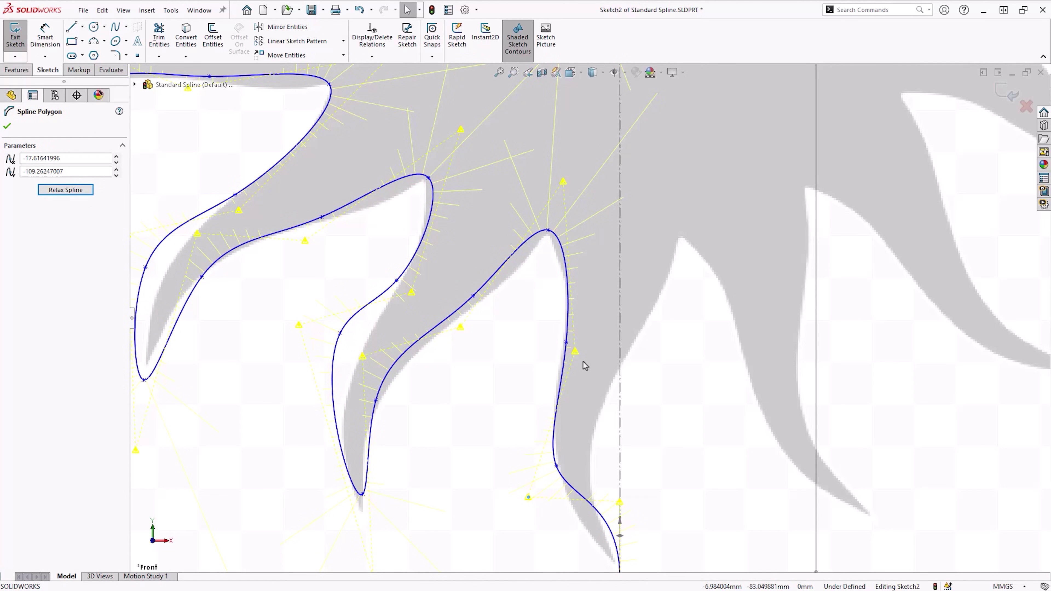
drag(576, 352, 572, 336)
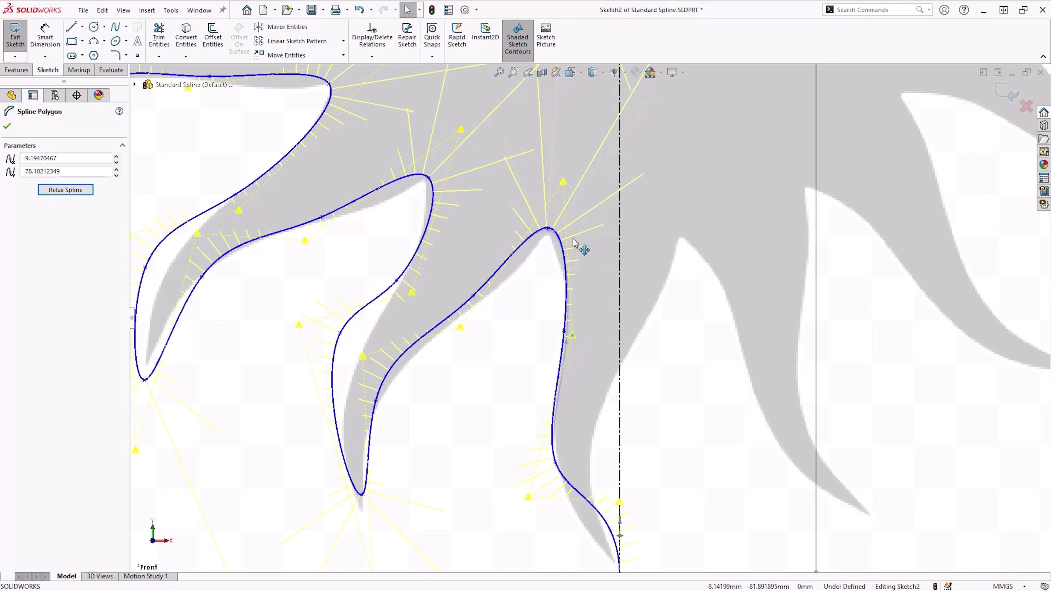
drag(563, 183, 563, 196)
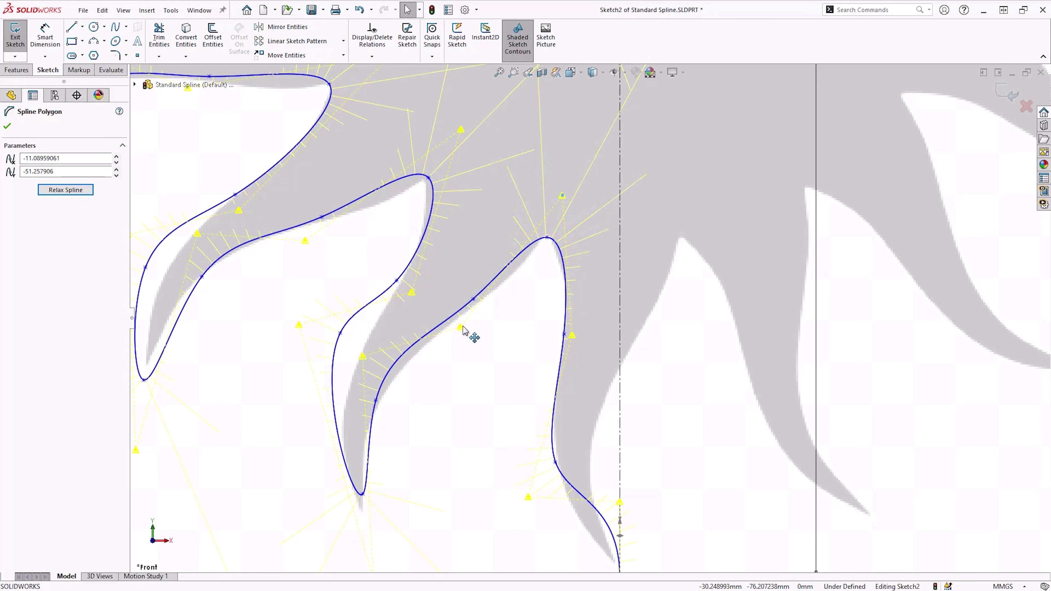
drag(469, 333, 487, 317)
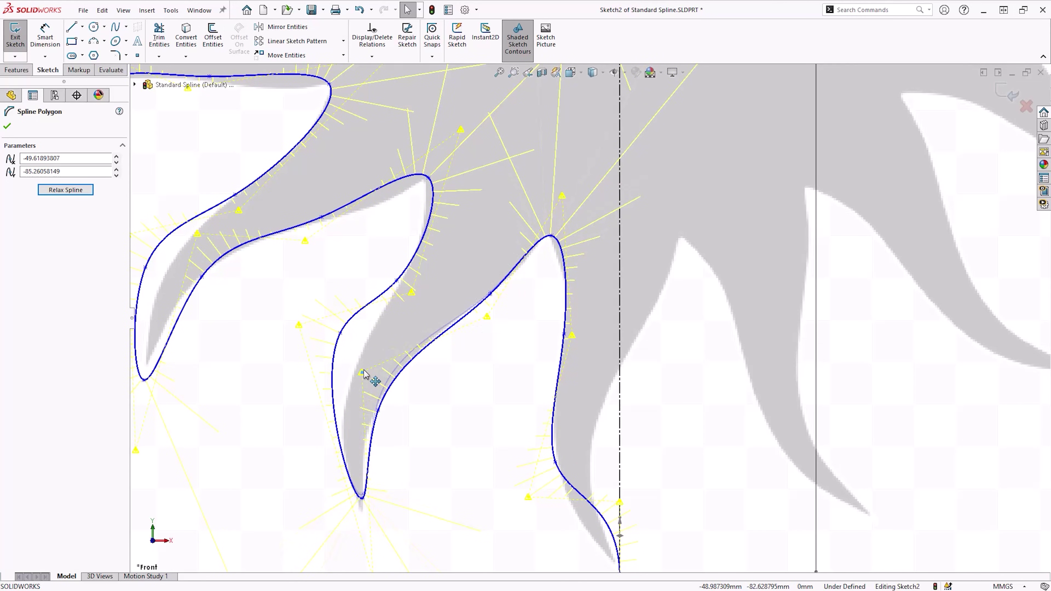
scroll(404, 521, up, 2)
scroll(457, 493, down, 2)
drag(381, 227, 572, 184)
scroll(493, 146, up, 2)
scroll(574, 178, down, 2)
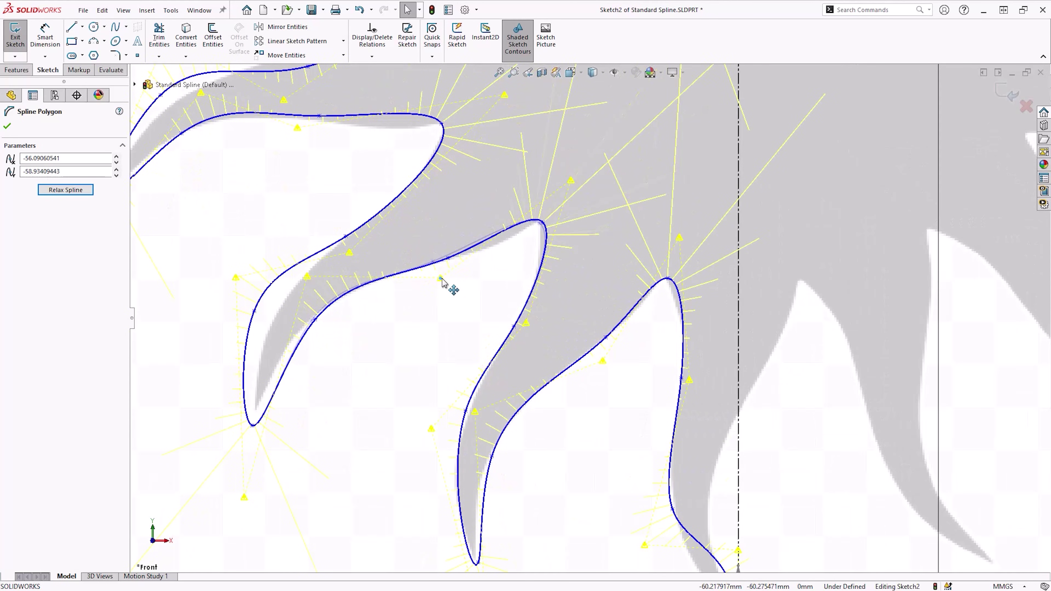
Step: Fine-tune the left-ray vertices to match the picture, then select the spline to review it
drag(417, 285, 415, 291)
drag(307, 279, 261, 293)
drag(351, 254, 360, 241)
scroll(716, 312, up, 2)
scroll(613, 205, down, 2)
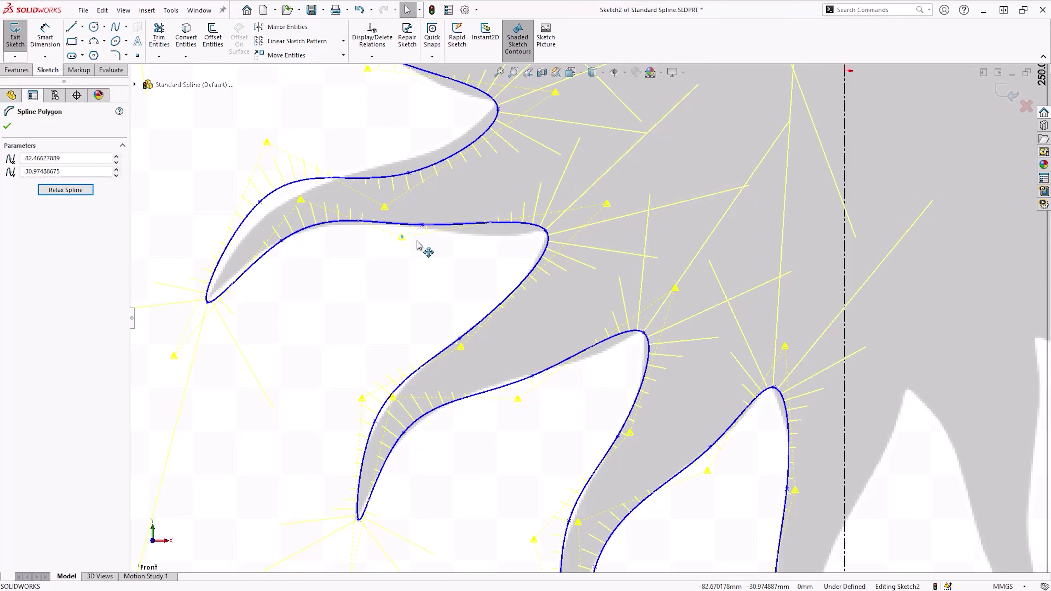
drag(417, 244, 394, 245)
drag(174, 356, 179, 343)
mouse_move(267, 142)
mouse_down()
mouse_move(281, 141)
mouse_move(298, 172)
mouse_up()
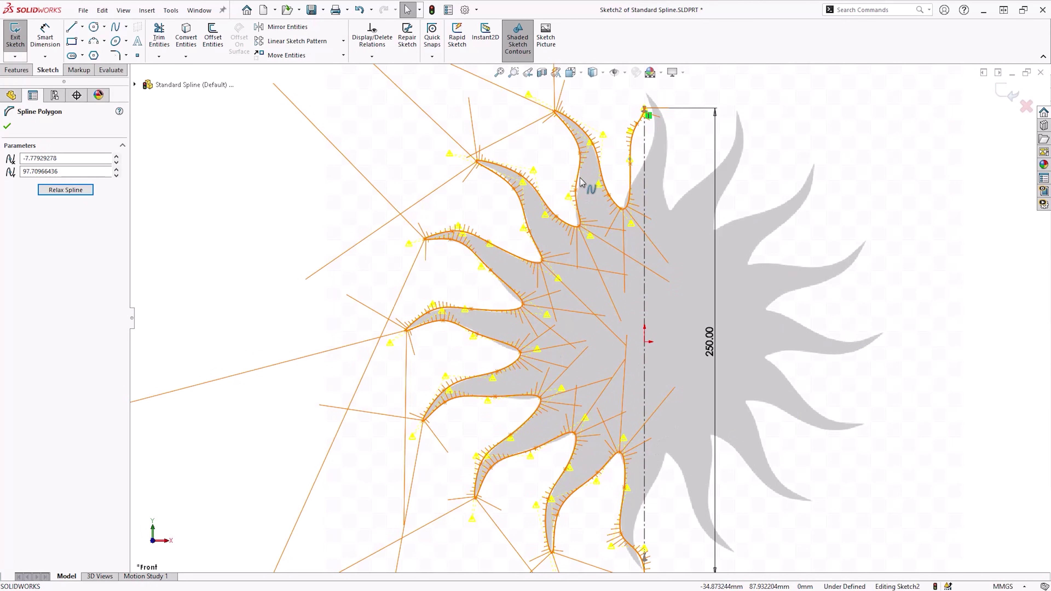
click(575, 189)
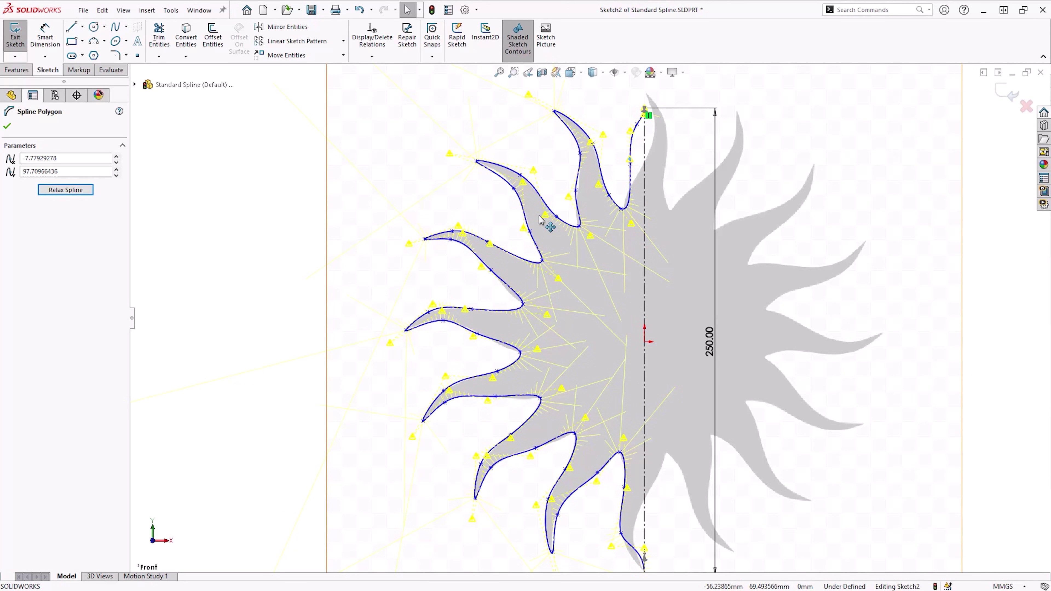
scroll(523, 207, down, 5)
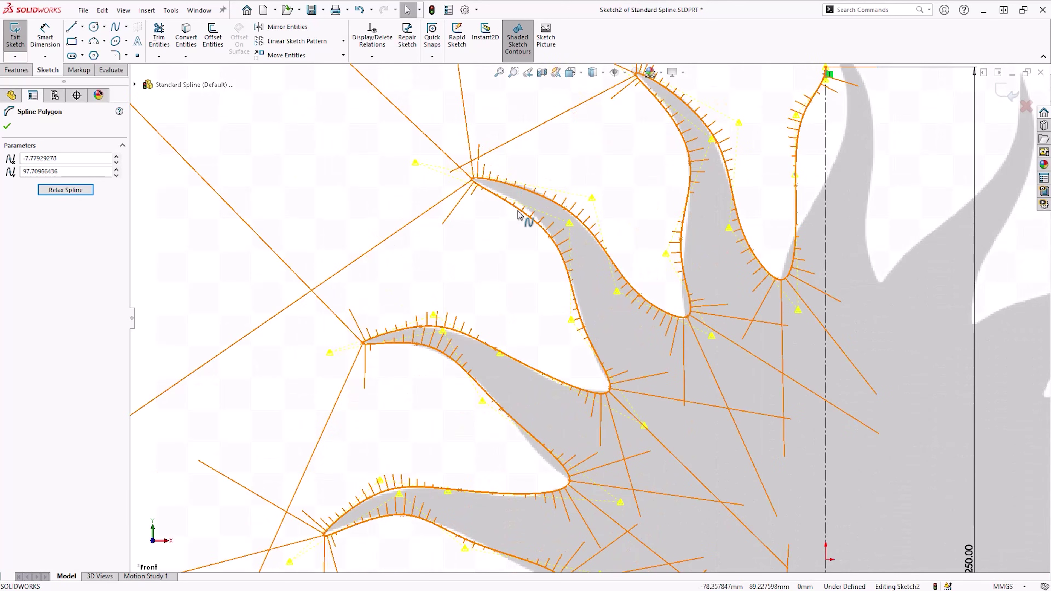
Step: Insert an extra spline point along the upper ray's edge
right_click(528, 228)
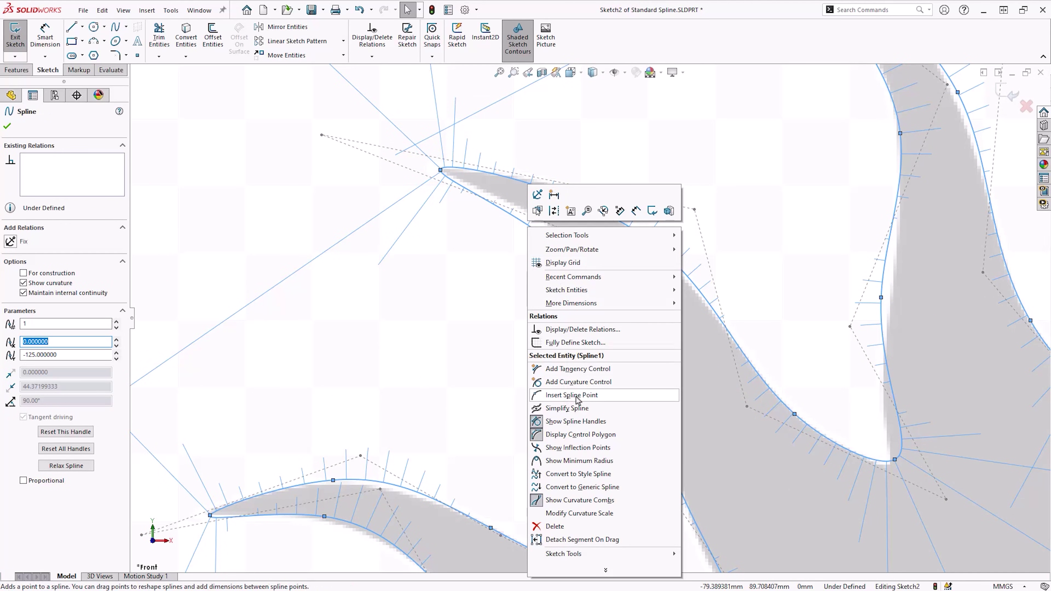
click(606, 396)
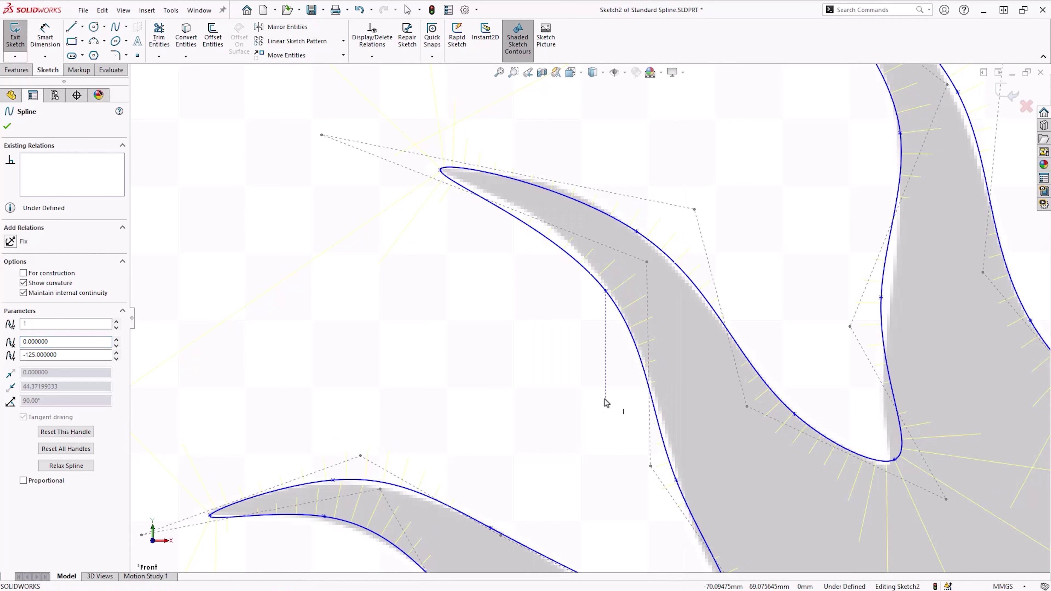
click(529, 226)
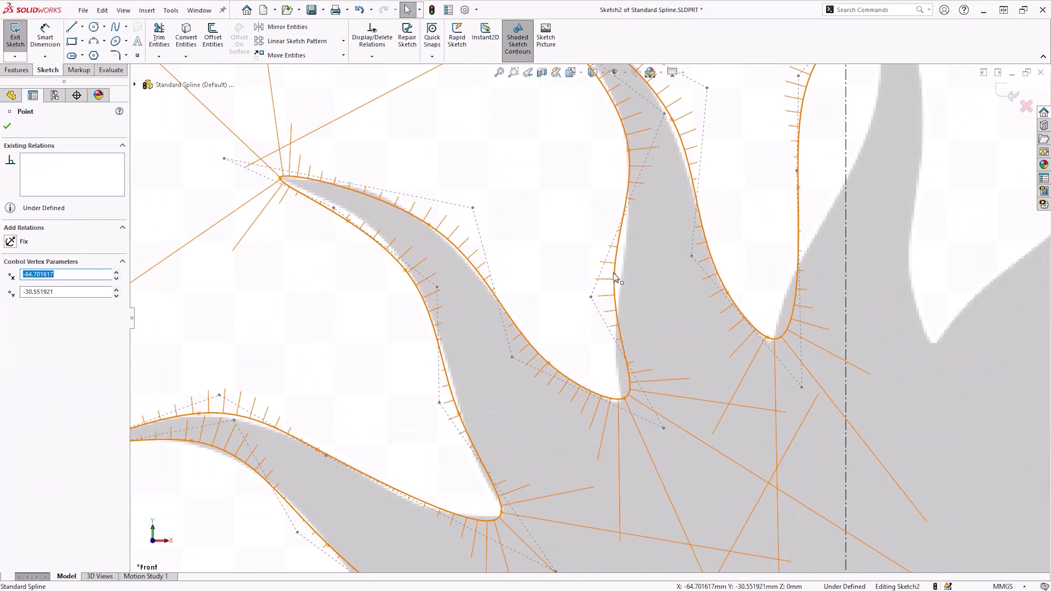
Step: Reshape the lower arms by dragging a spline point and its tangent handle to hug the picture's edges
drag(615, 275, 624, 258)
scroll(477, 414, up, 8)
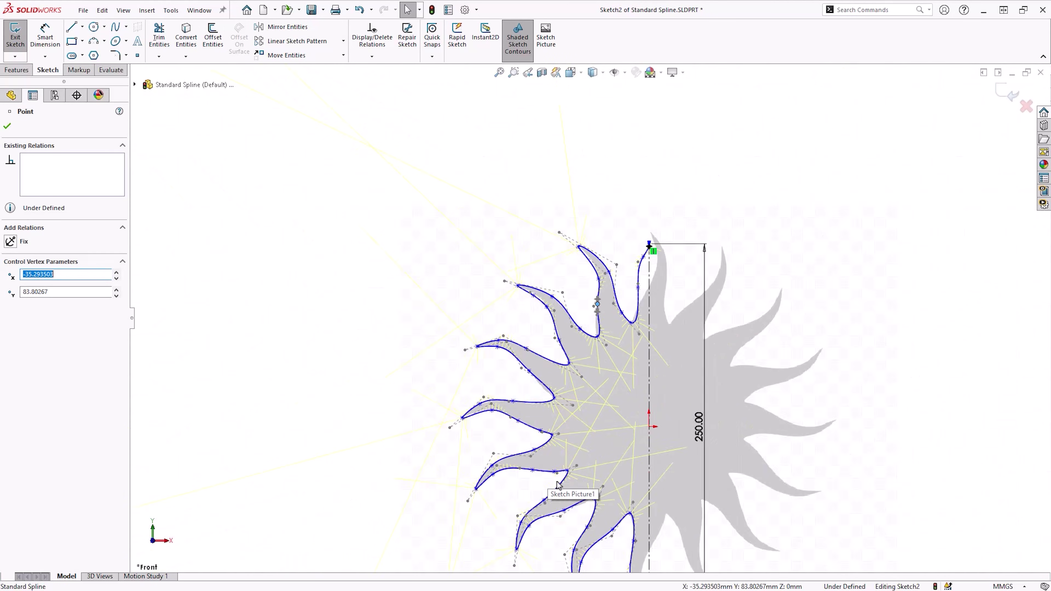
scroll(558, 485, up, 2)
scroll(580, 396, down, 8)
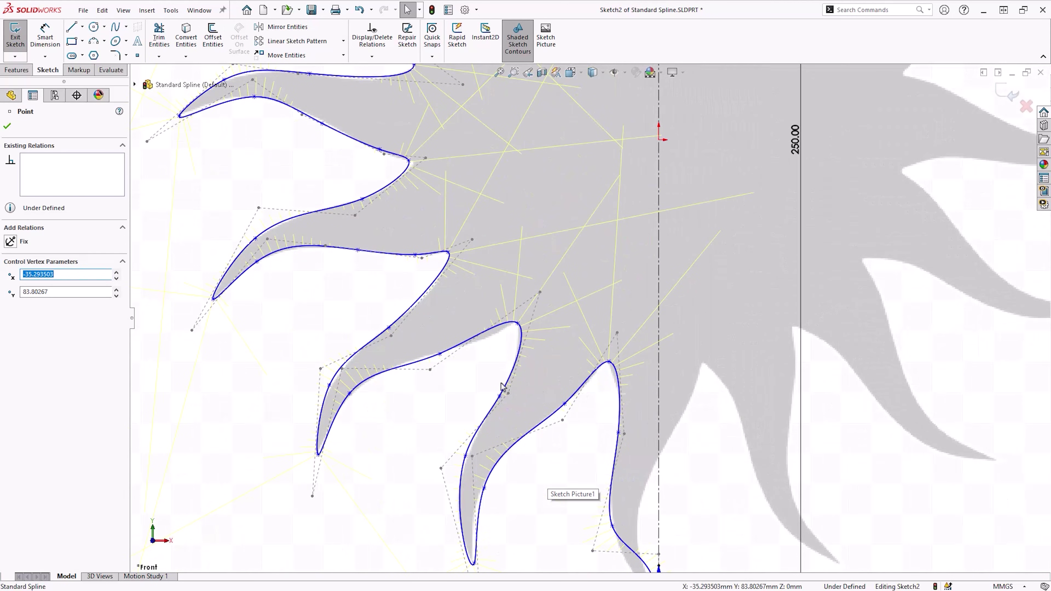
scroll(495, 483, down, 3)
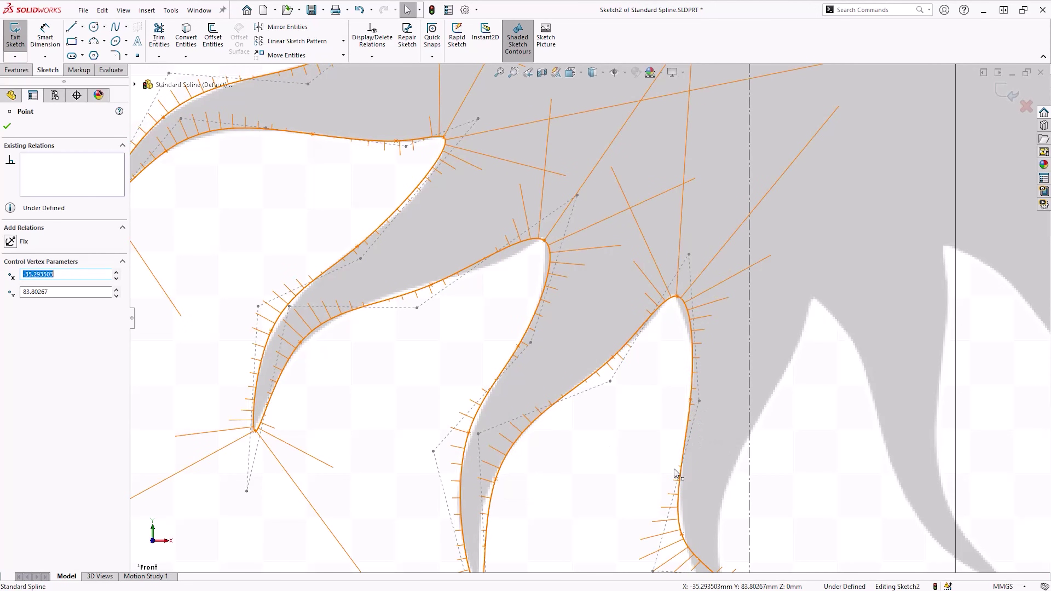
click(682, 537)
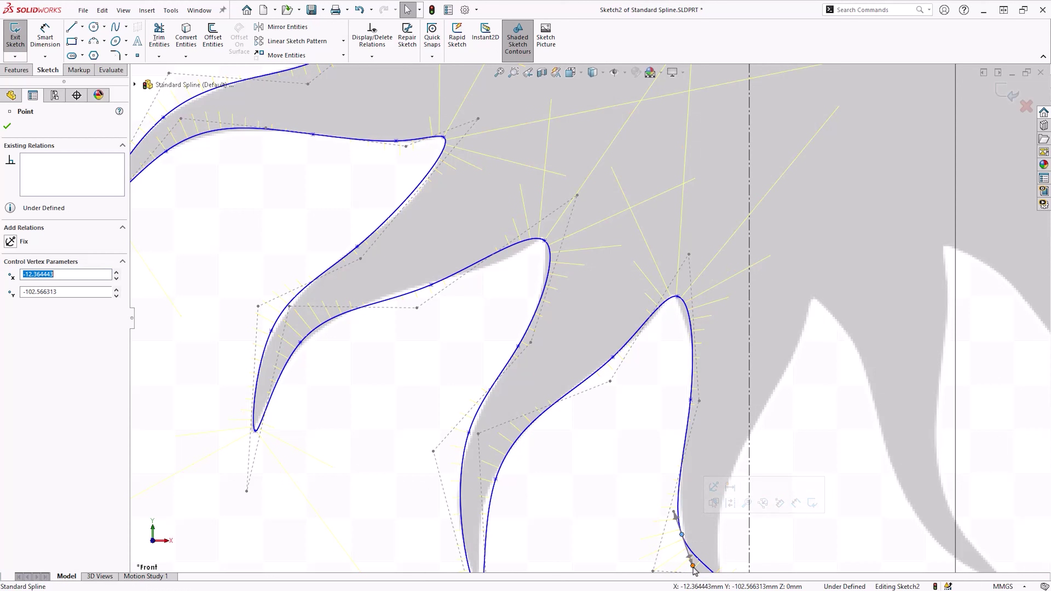
drag(694, 568, 687, 567)
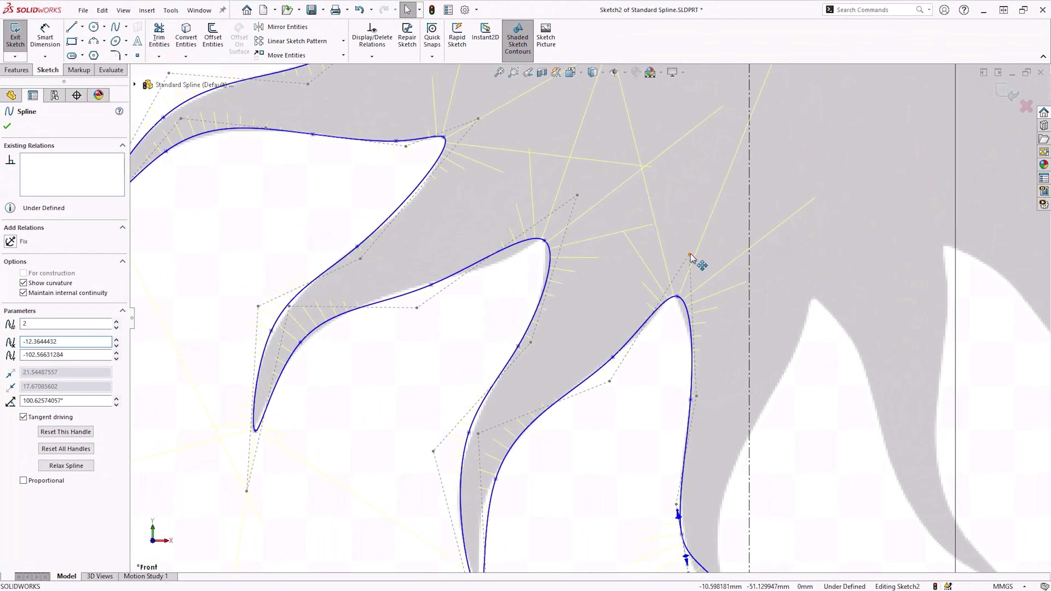
click(690, 255)
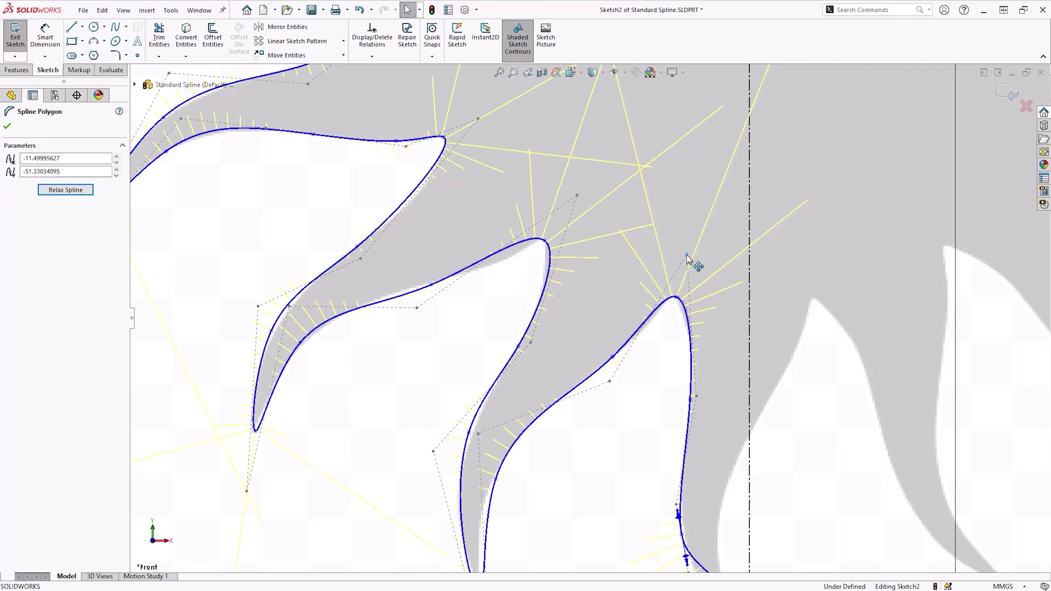
scroll(528, 470, up, 5)
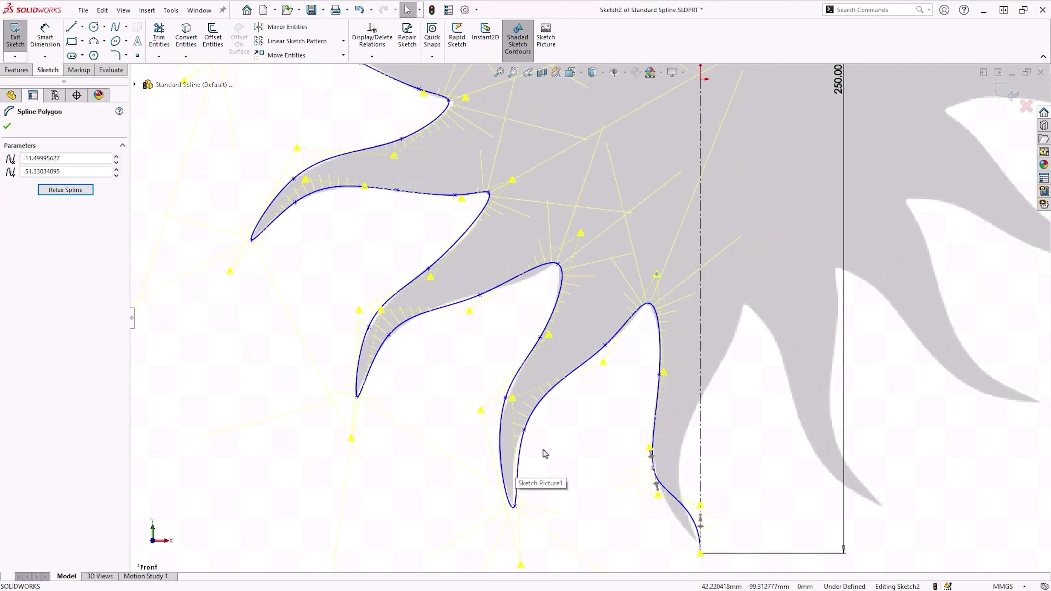
scroll(522, 404, down, 6)
Step: Hide the spline's curvature combs and control polygon, then finish the spline edit
click(520, 384)
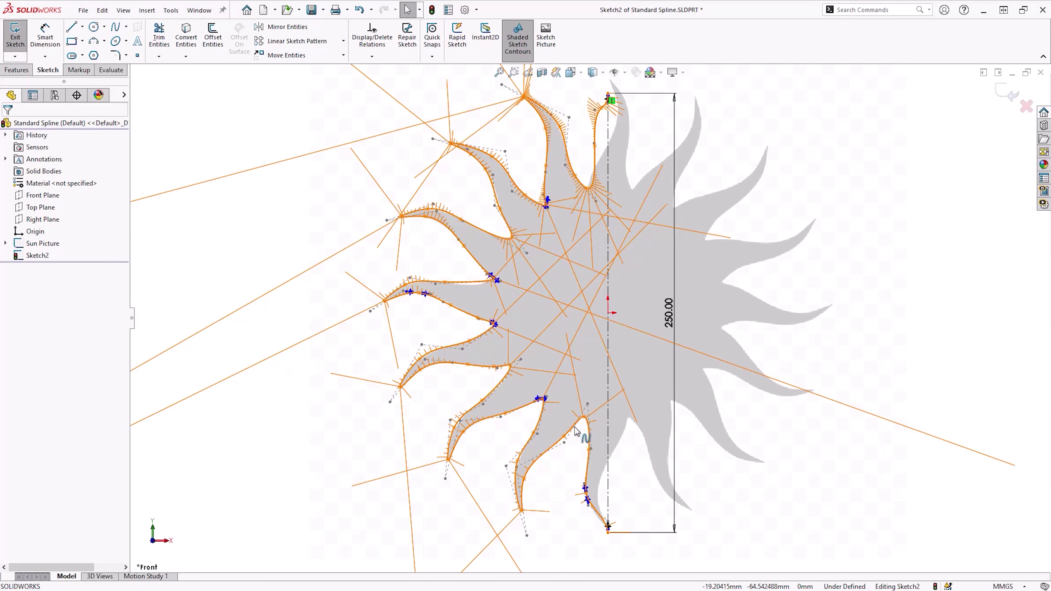
right_click(575, 427)
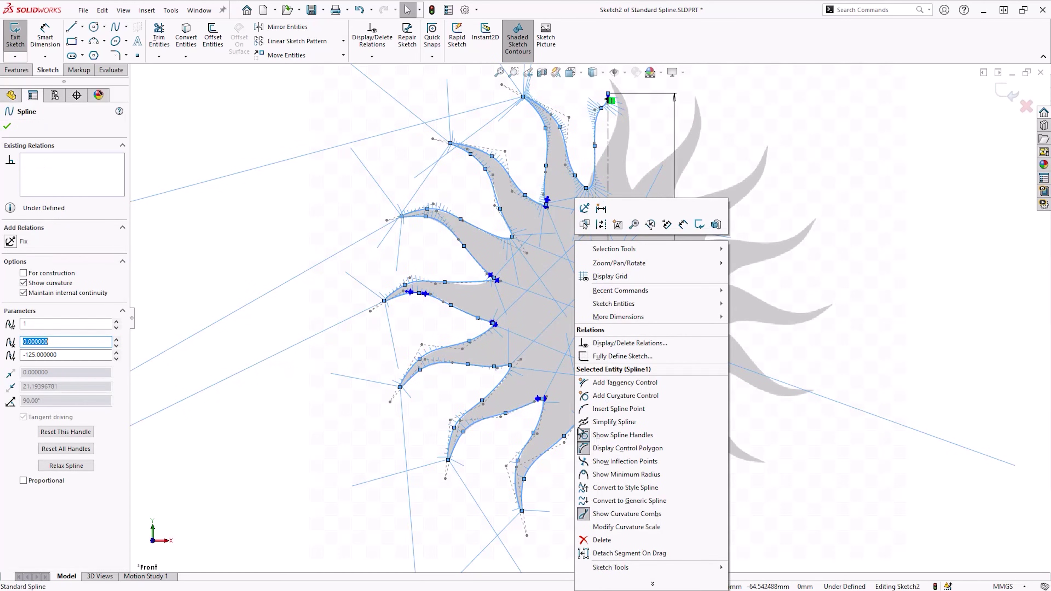
click(677, 517)
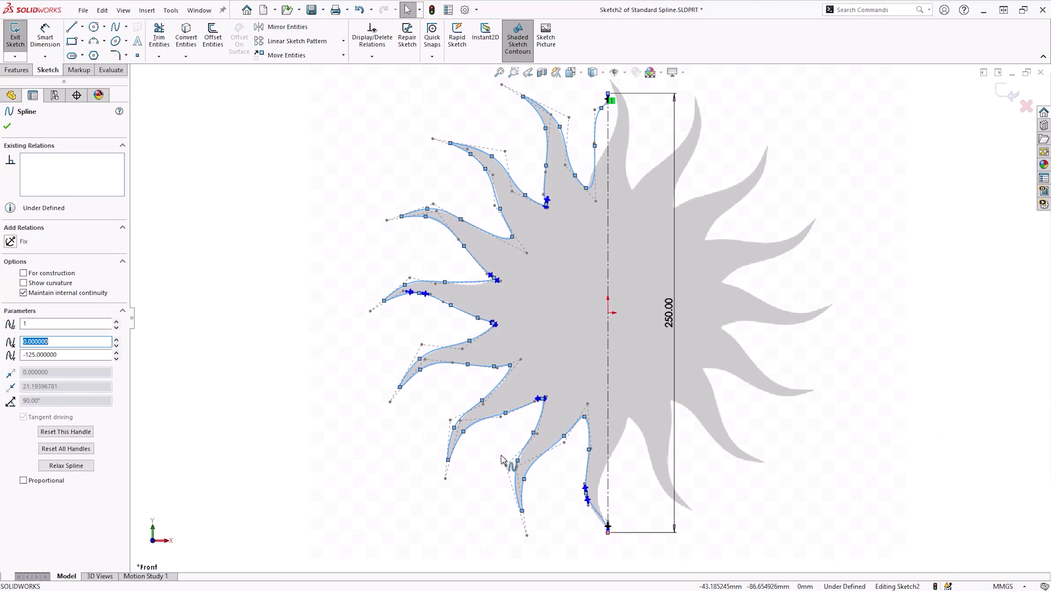
right_click(578, 429)
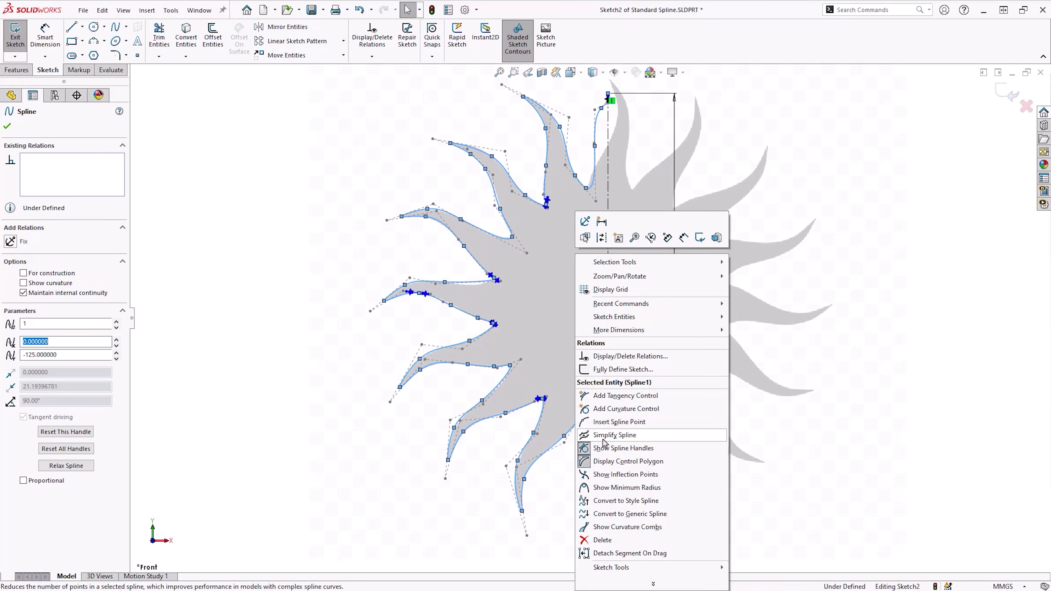
click(596, 461)
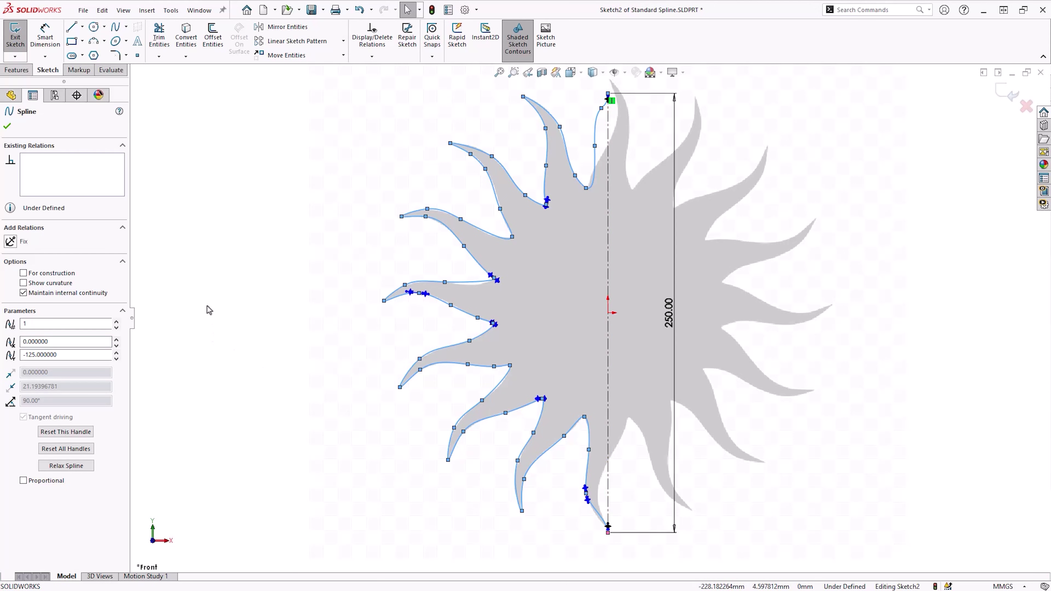
click(7, 126)
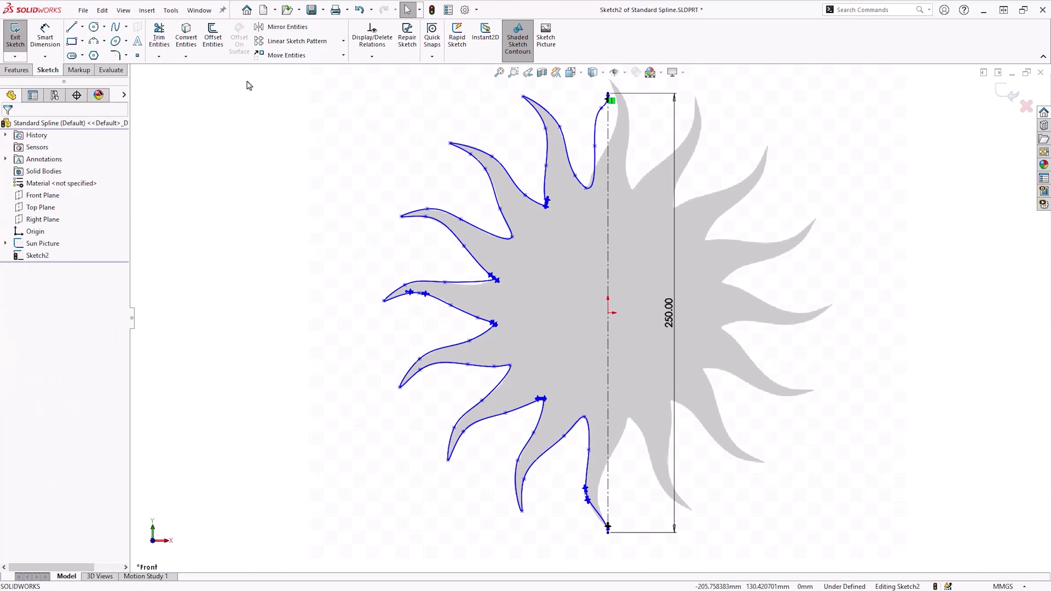
Step: Mirror Spline1 about the vertical centerline to create the right half
click(282, 27)
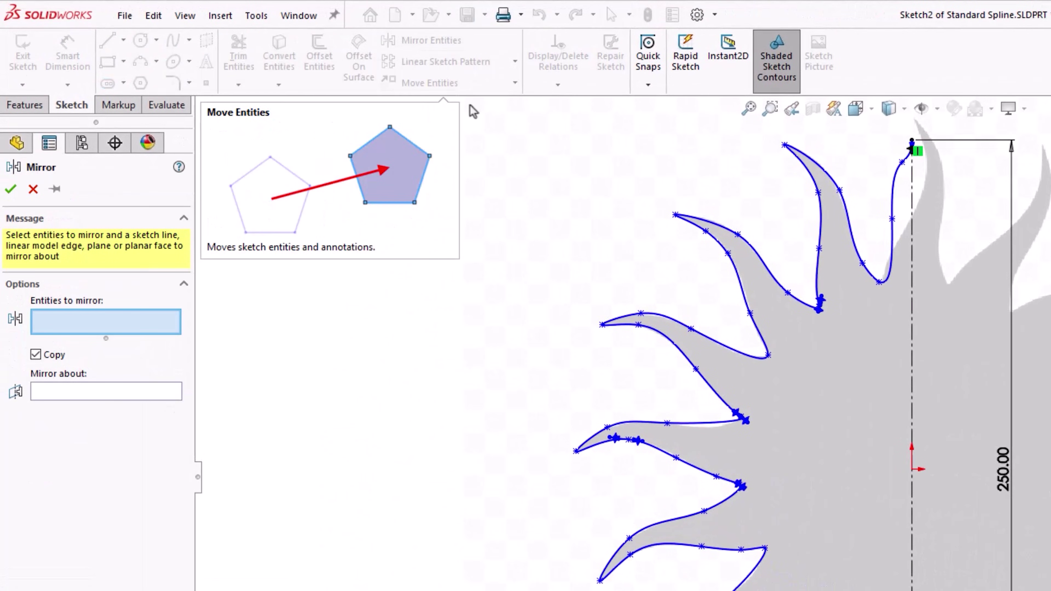
click(704, 225)
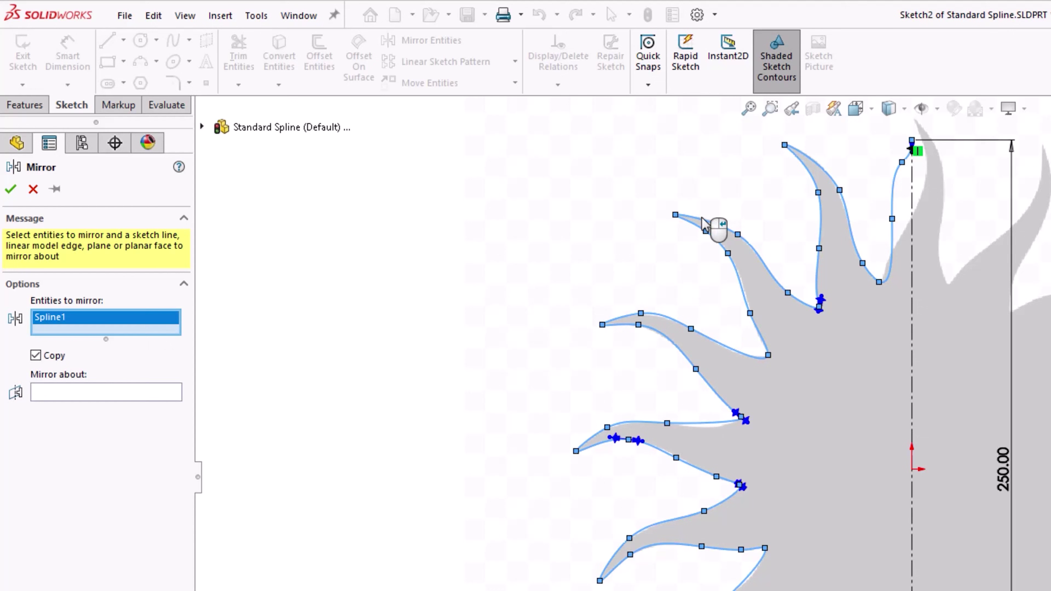
click(170, 393)
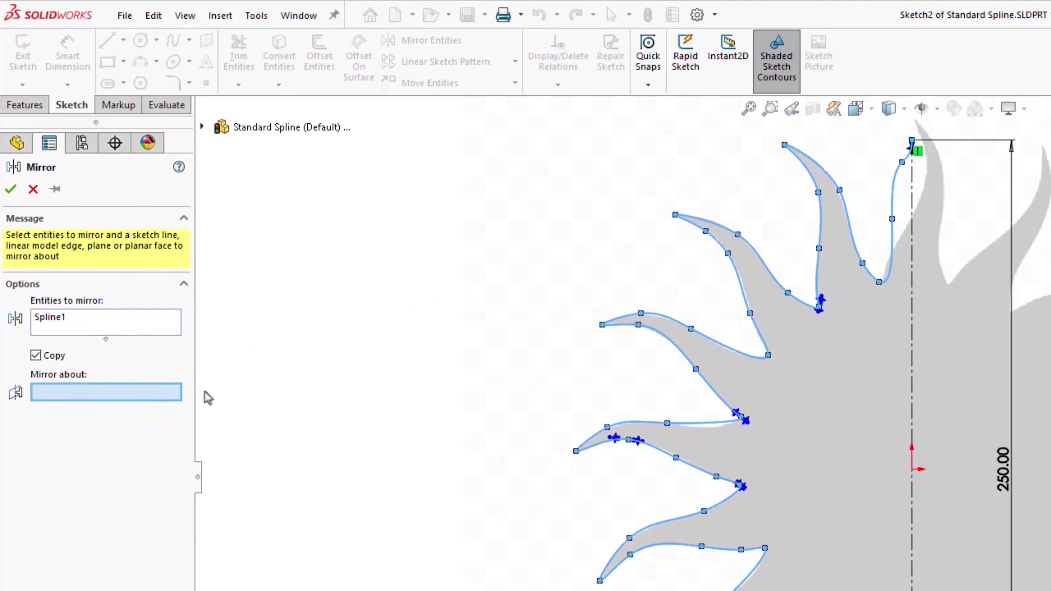
click(913, 414)
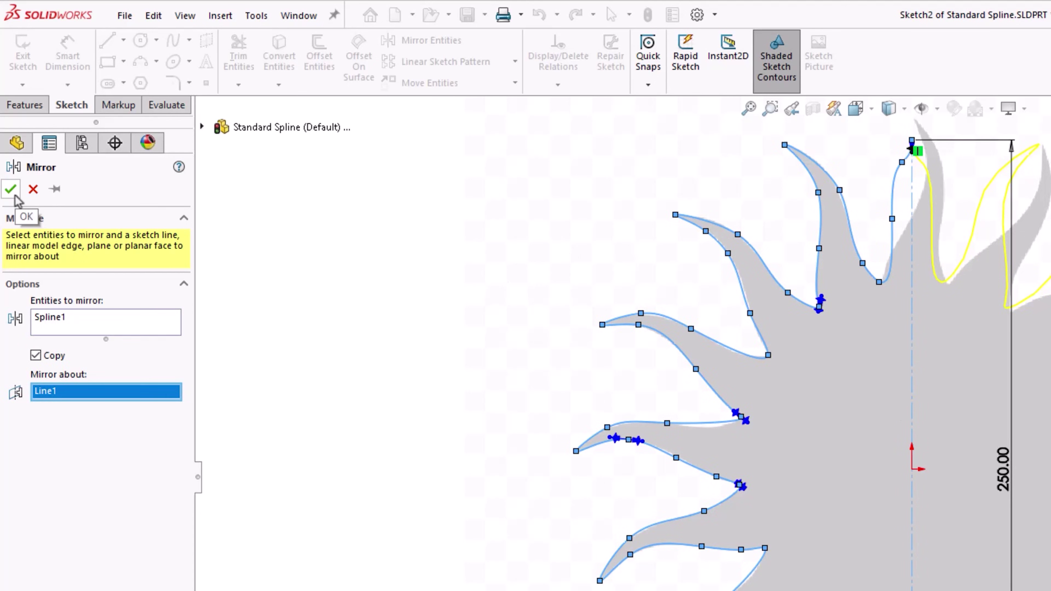
click(12, 191)
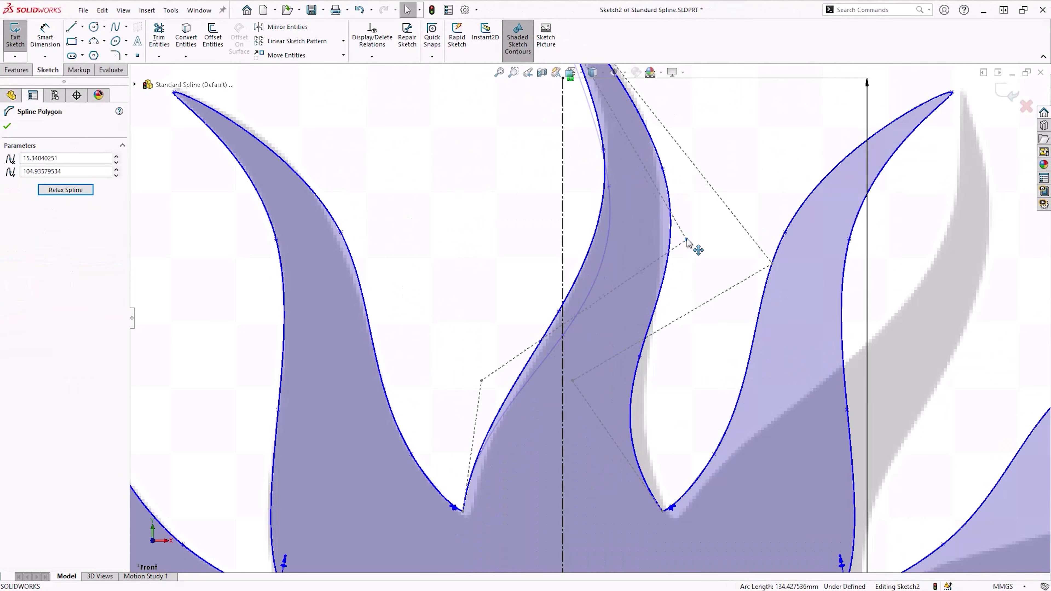
Step: Zoom to the bottom ray and pull one of its control vertices downward
scroll(688, 243, up, 3)
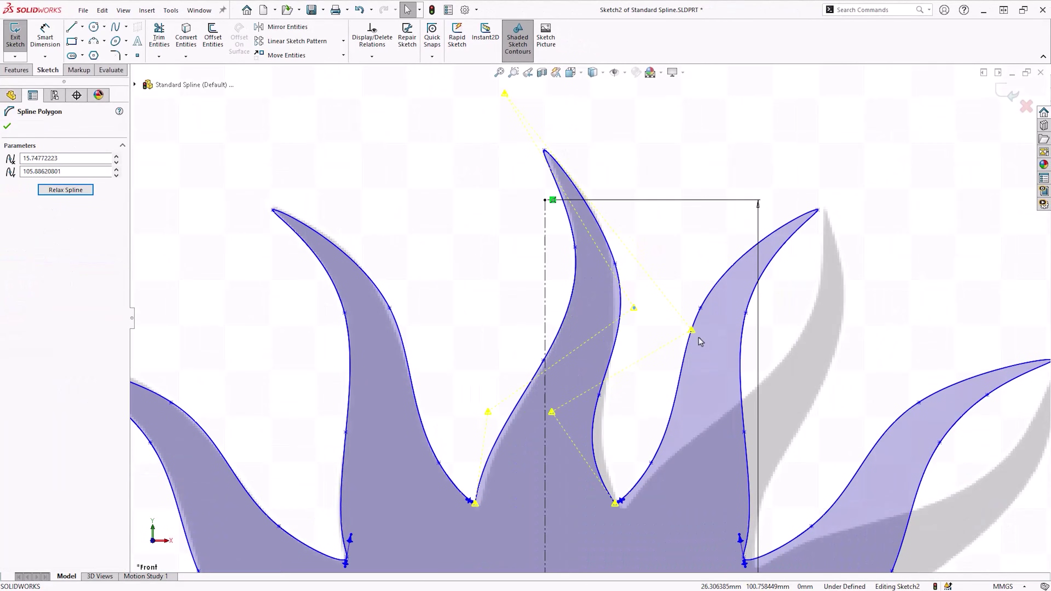
scroll(677, 299, up, 5)
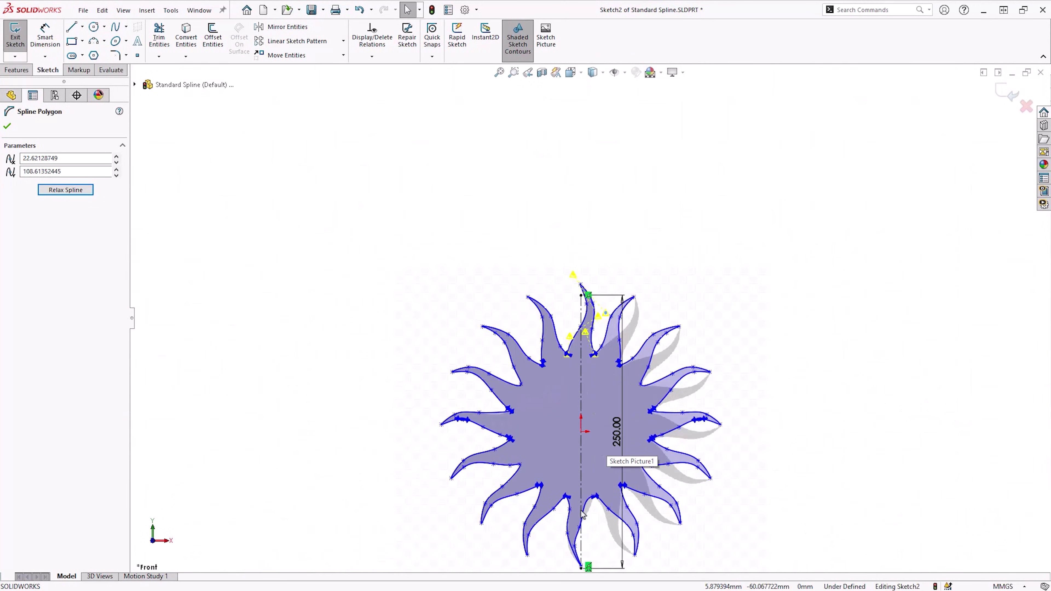
click(570, 334)
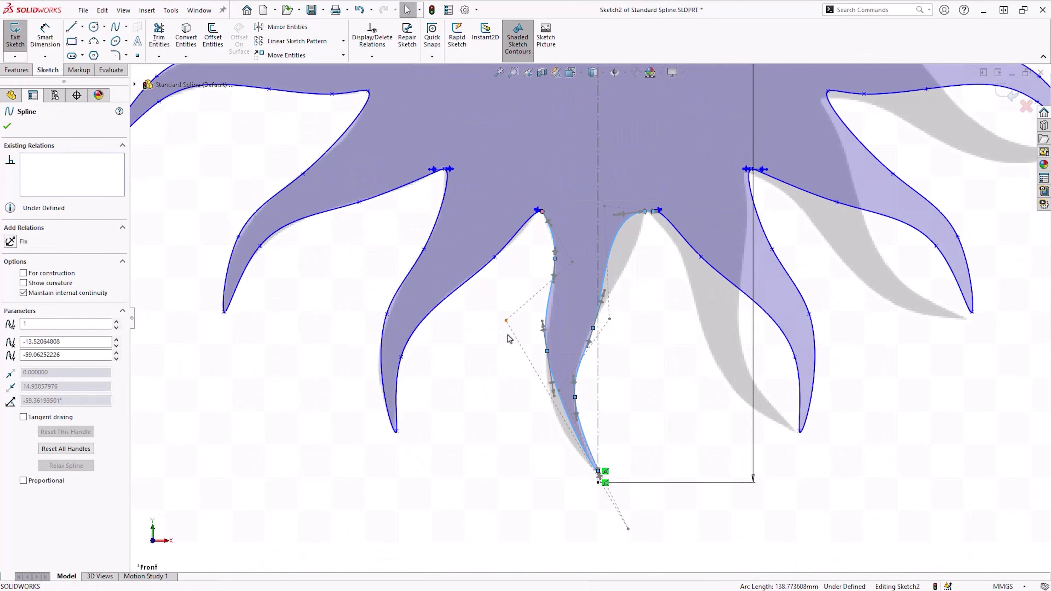
drag(506, 321, 506, 364)
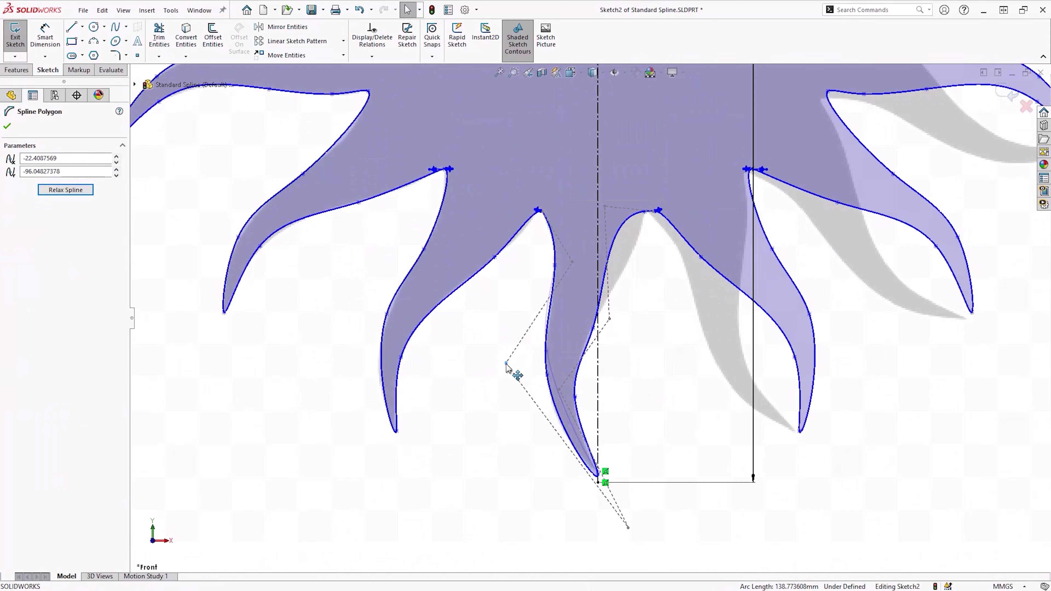